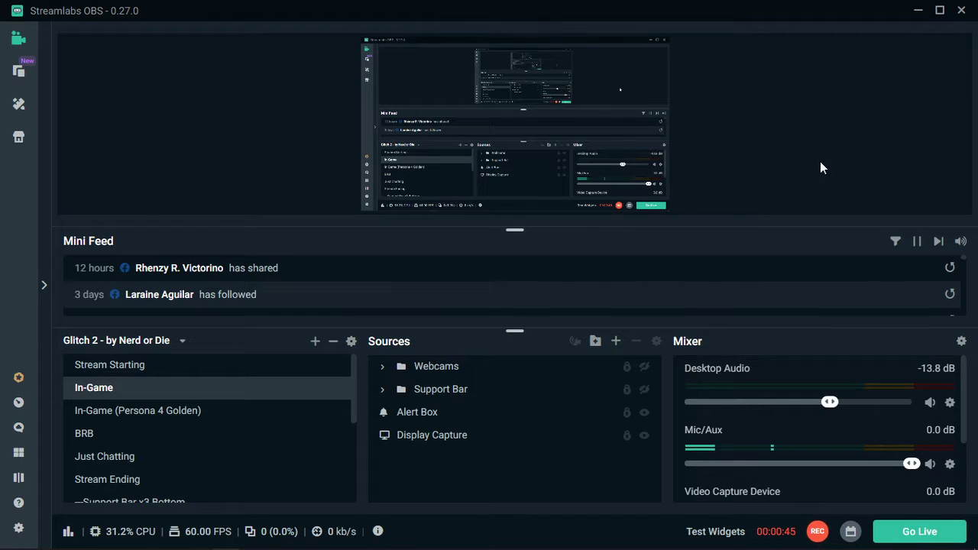
Minimise Streamlabs OBS, examine the memory details in Task Manager's performance view, and close Task Manager.
left_click(916, 12)
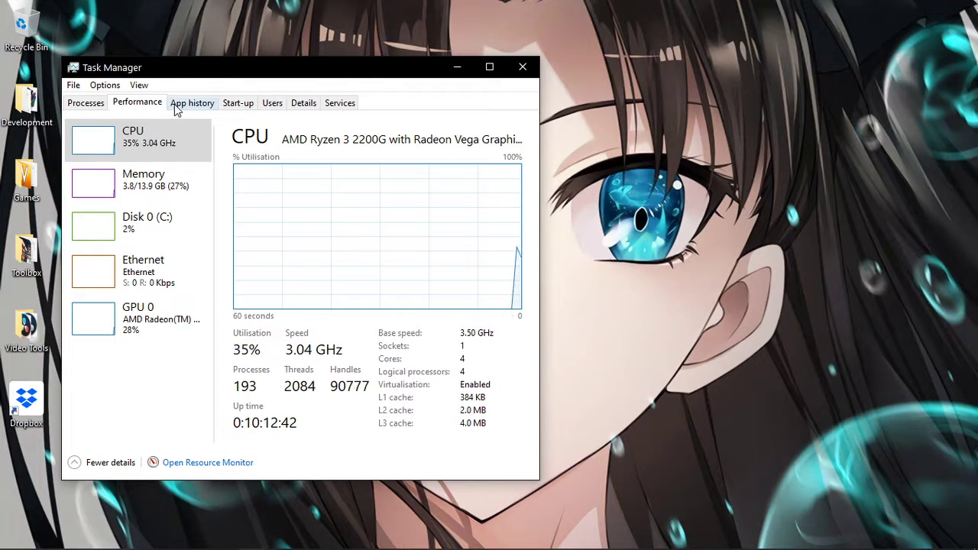
left_click(178, 200)
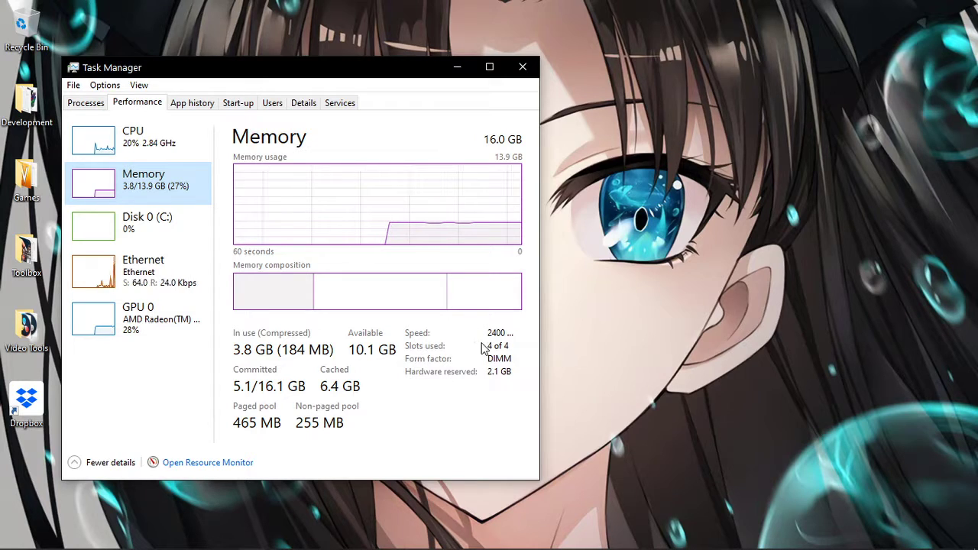
left_click(524, 69)
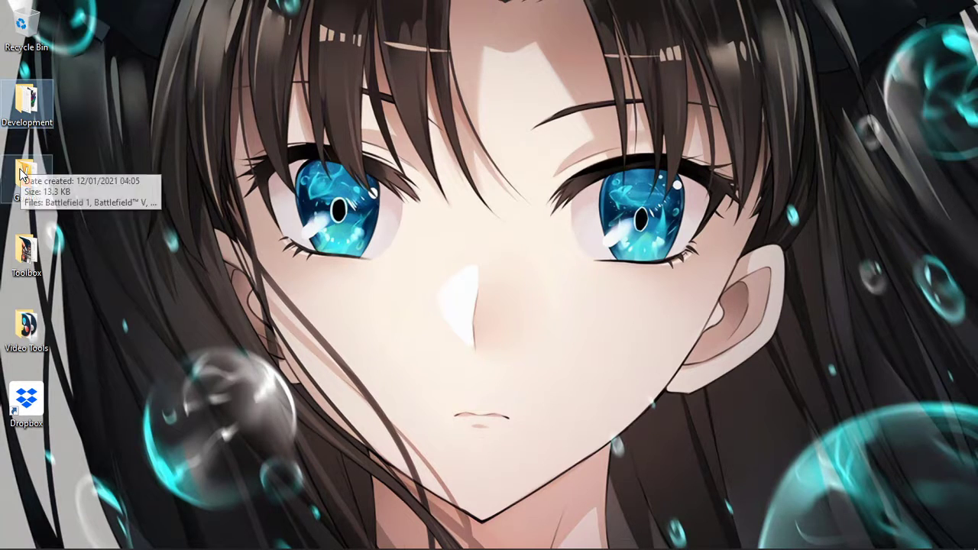
Launch AMD Ryzen Master from the desktop's Toolbox folder and accept its overclocking warning.
double_click(46, 129)
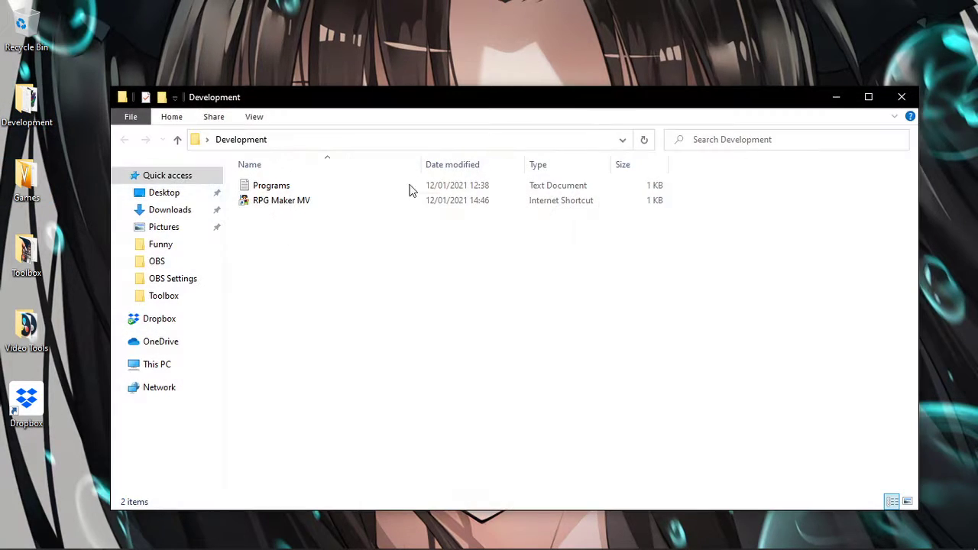
left_click(900, 98)
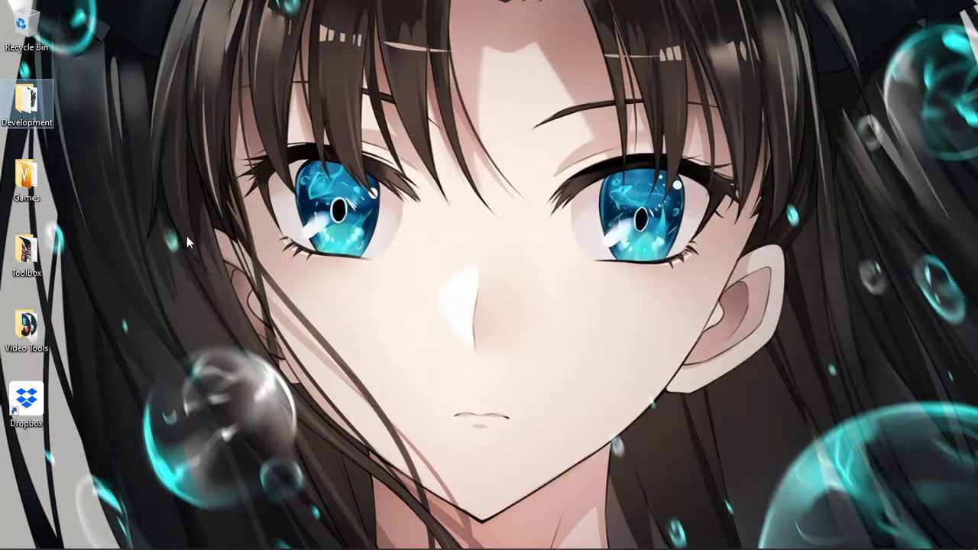
double_click(45, 267)
left_click(313, 220)
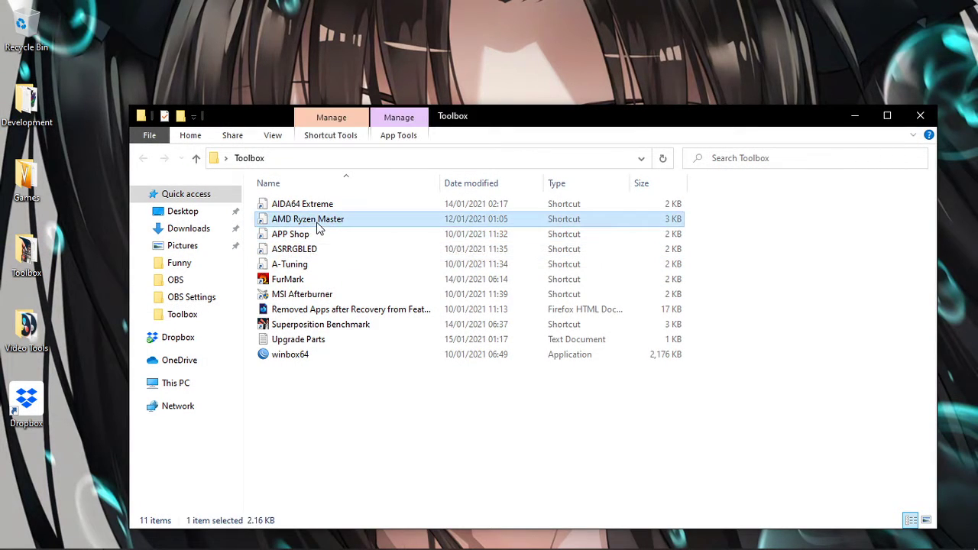
double_click(430, 221)
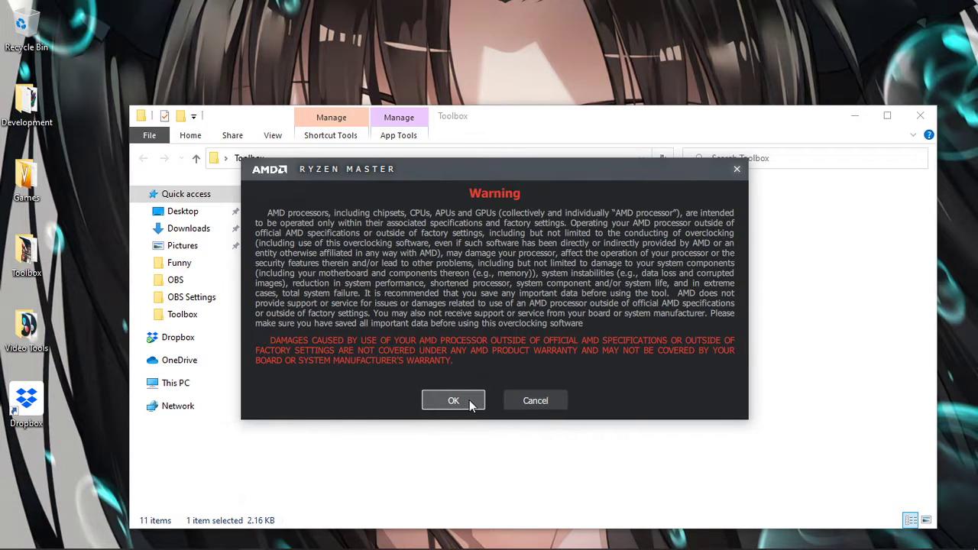
left_click(452, 400)
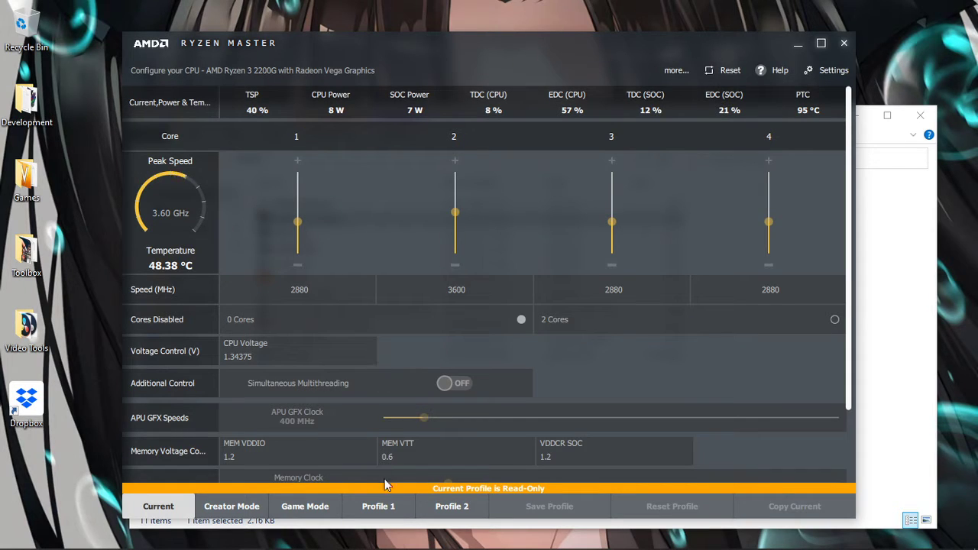
Examine Profile 1's core speeds, CPU, graphics and memory voltages, and memory control settings, and close Ryzen Master and the Toolbox folder.
left_click(378, 505)
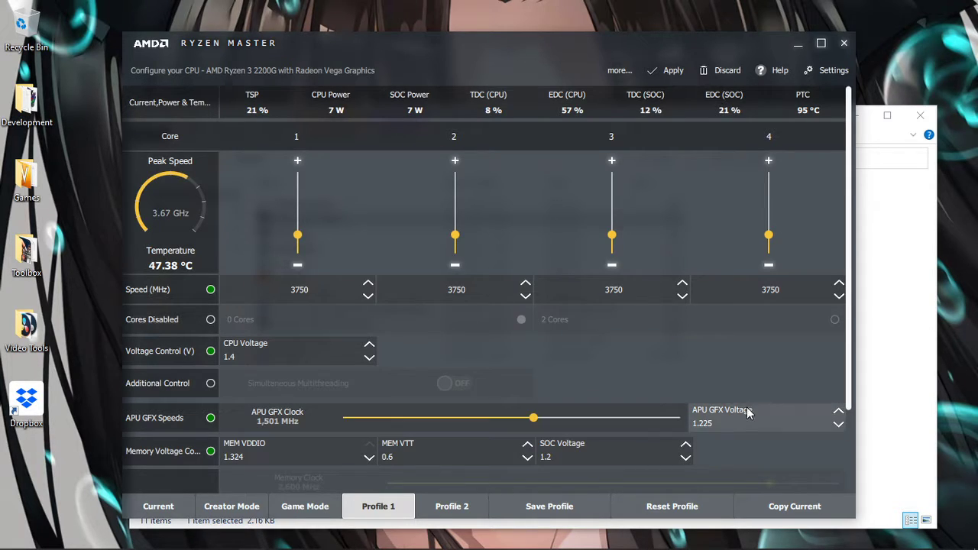
mouse_move(739, 419)
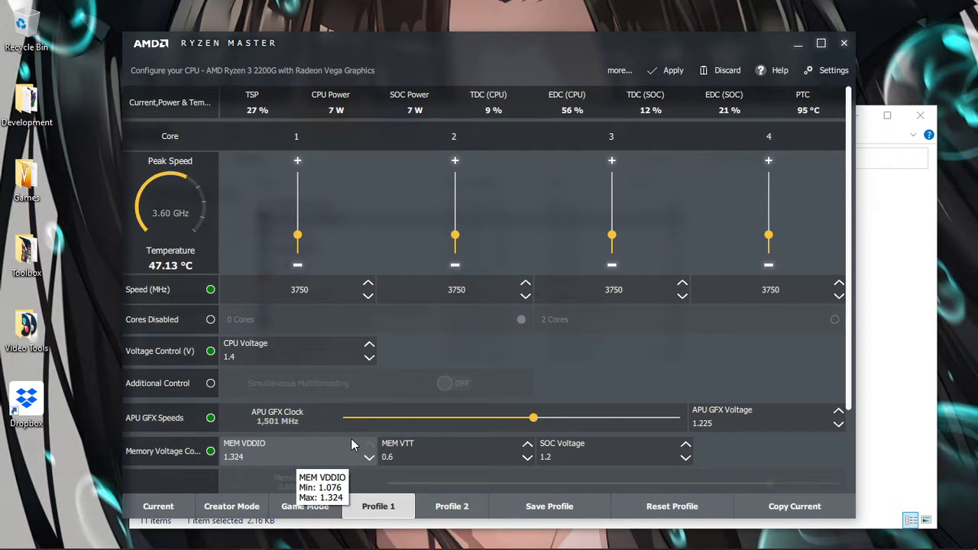
mouse_move(602, 457)
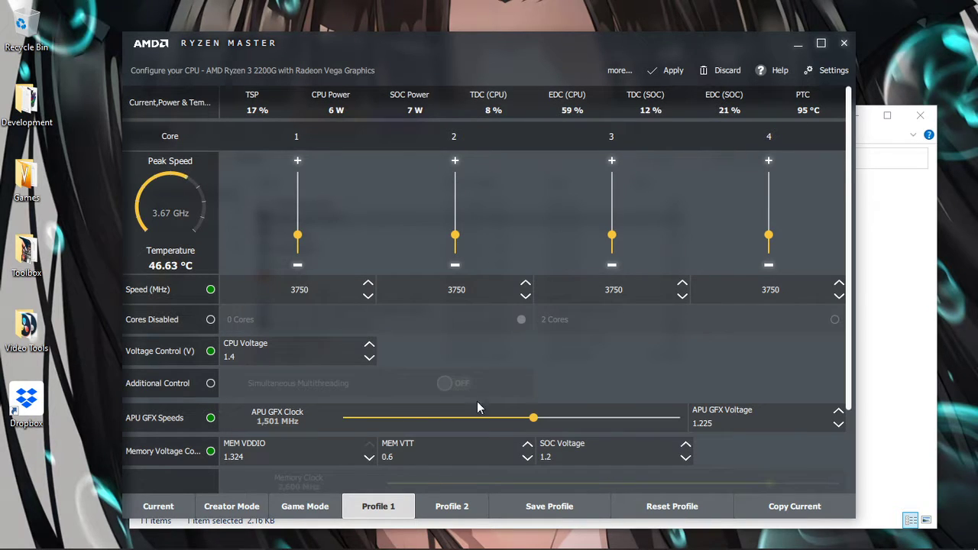
scroll(517, 374, "down", 1)
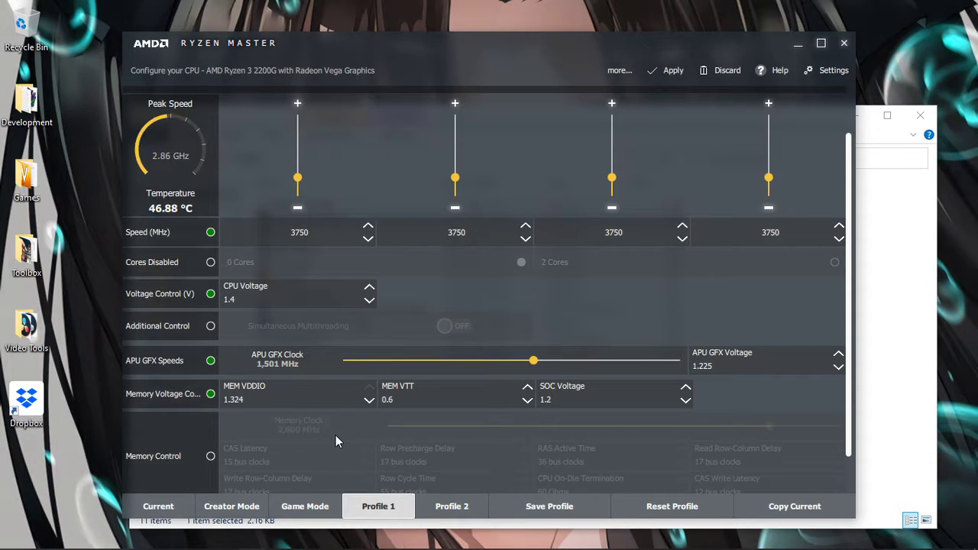
scroll(336, 438, "up", 1)
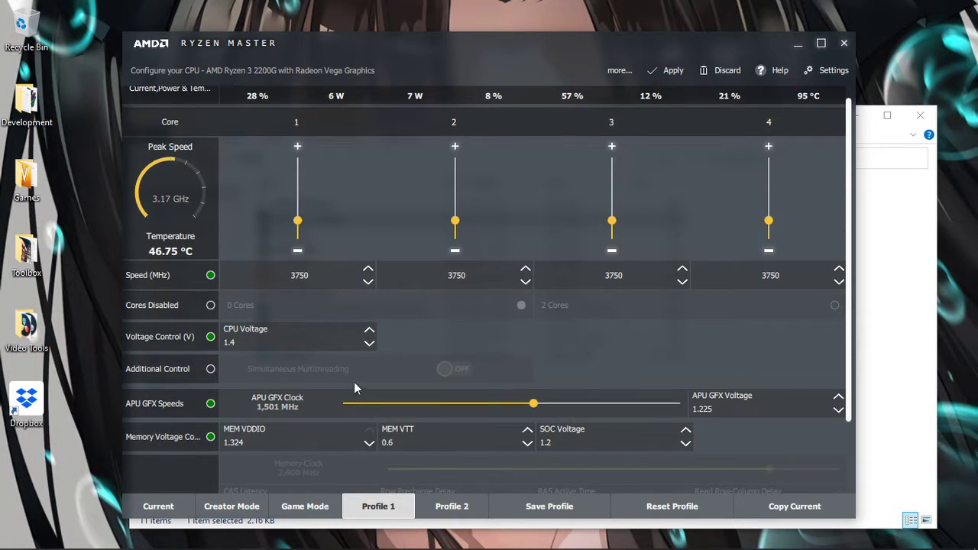
scroll(353, 388, "up", 1)
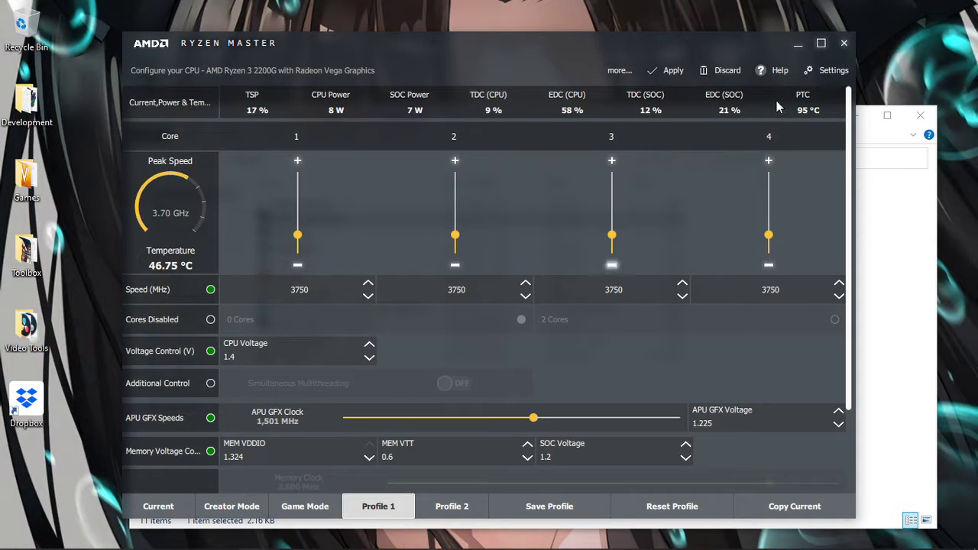
left_click(848, 45)
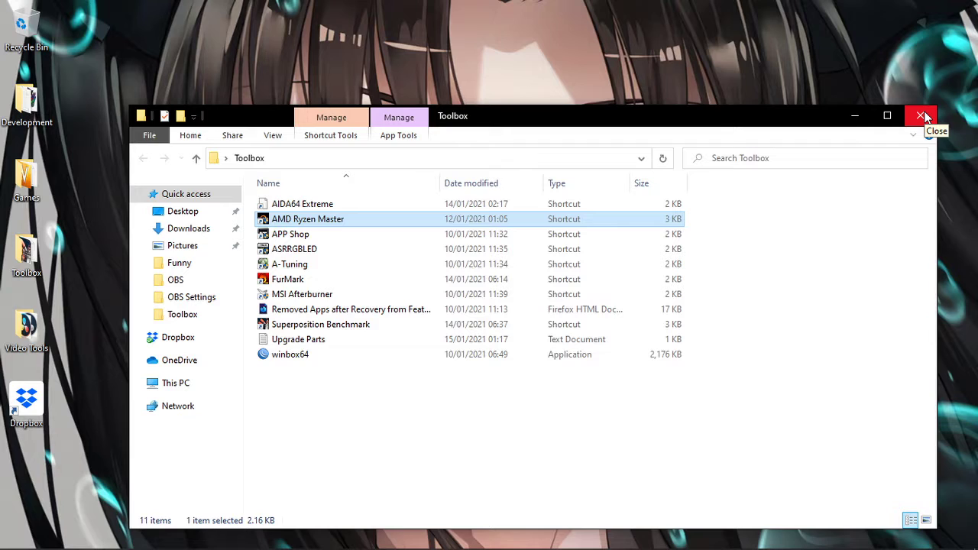
left_click(924, 117)
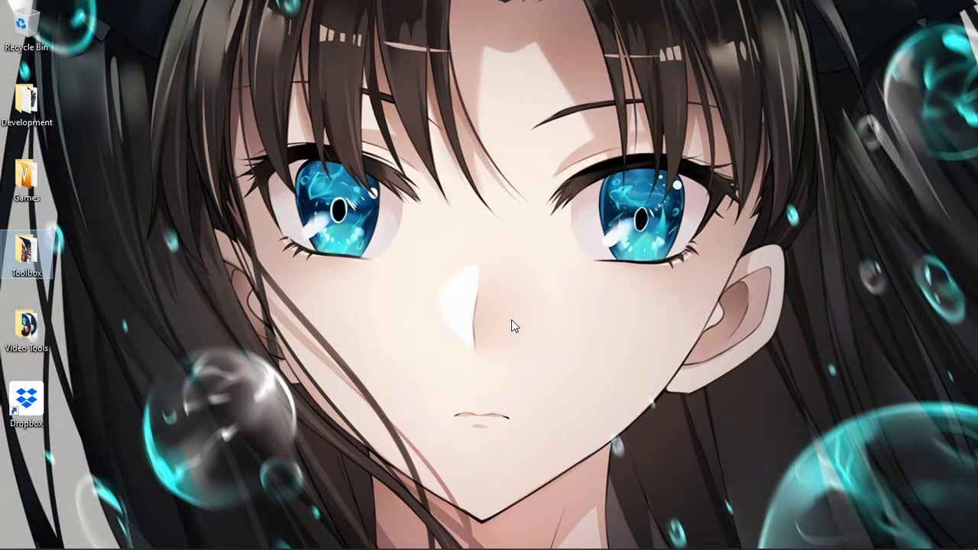
Switch to Firefox, open the bookmarked fb.gg/streamer dashboard and select the Papi:Re page.
mouse_move(510, 549)
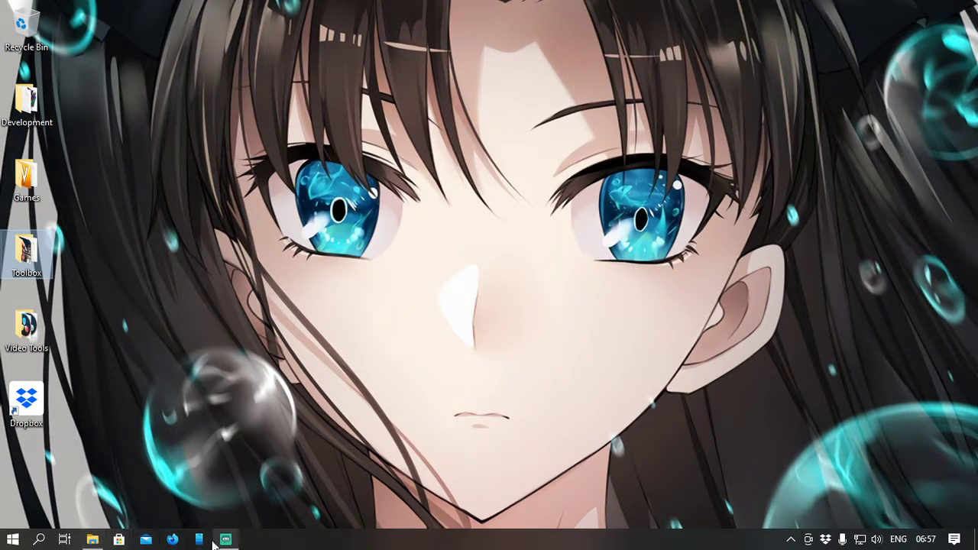
left_click(171, 540)
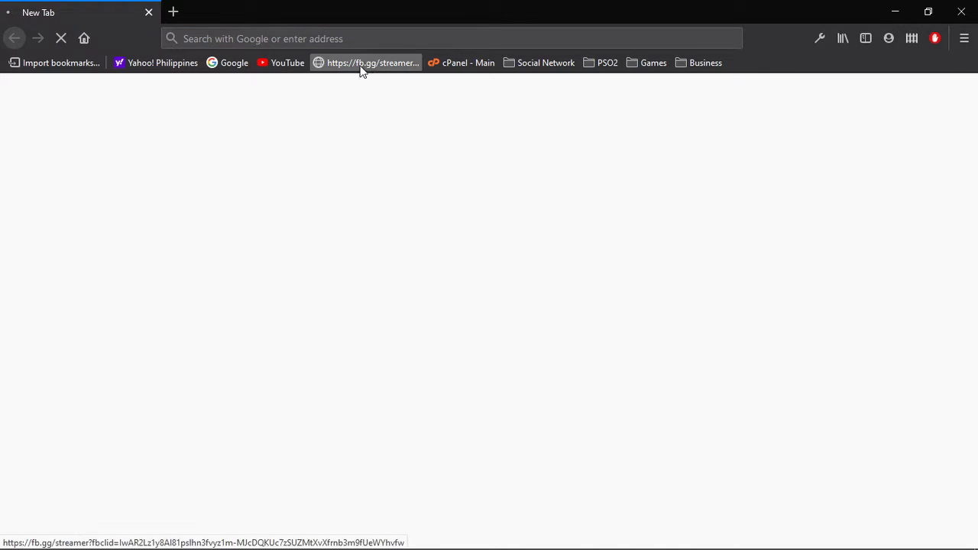
left_click(368, 69)
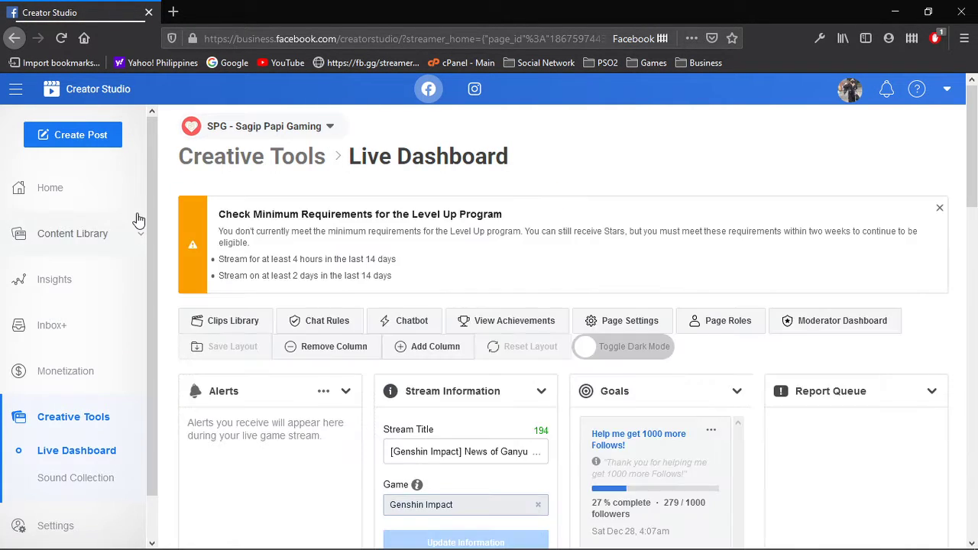
left_click(285, 127)
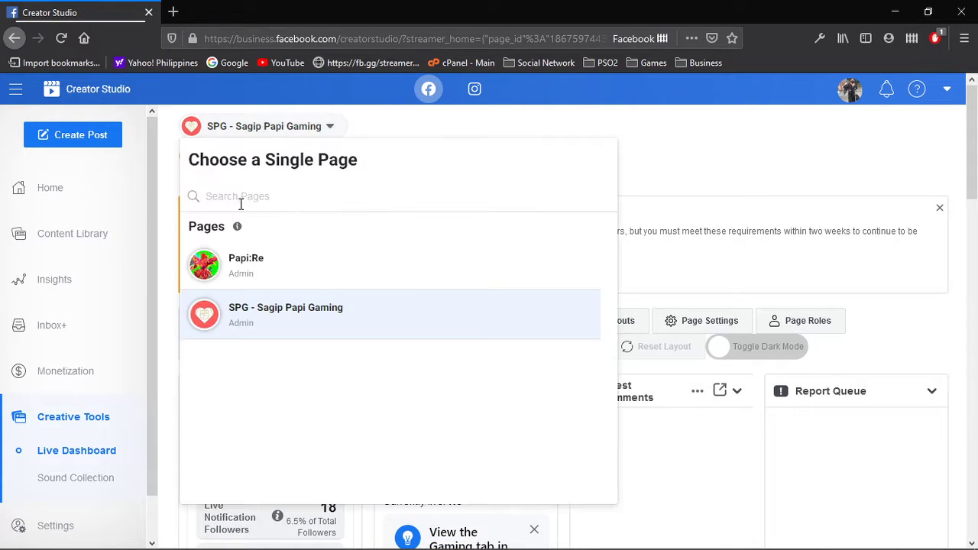
left_click(267, 272)
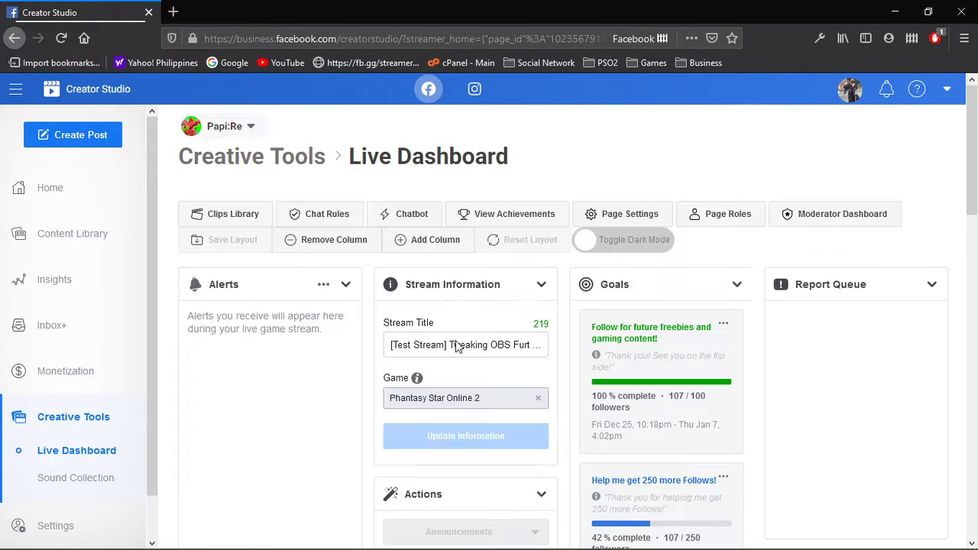
Open the recording of the latest test stream from the live dashboard and start playing it.
left_click(487, 352)
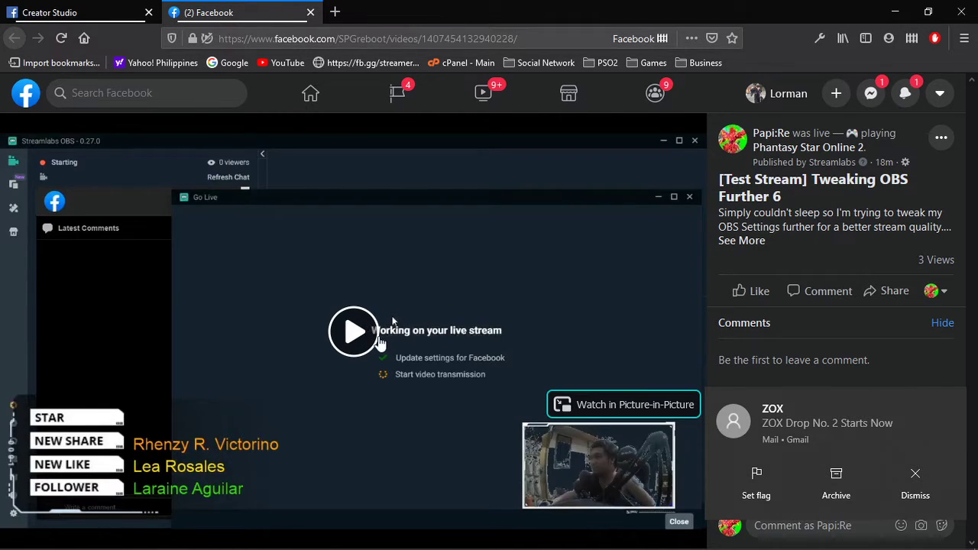
left_click(482, 39)
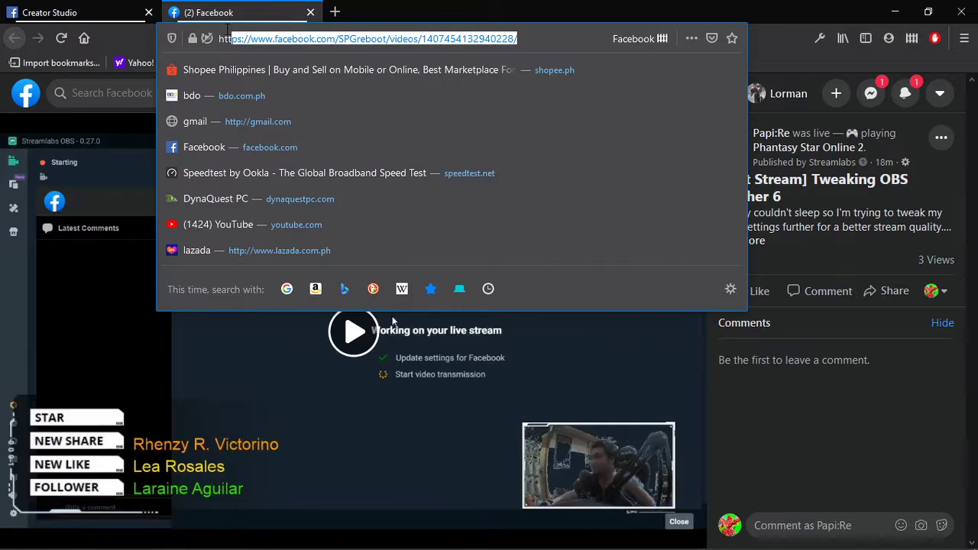
left_click(543, 38)
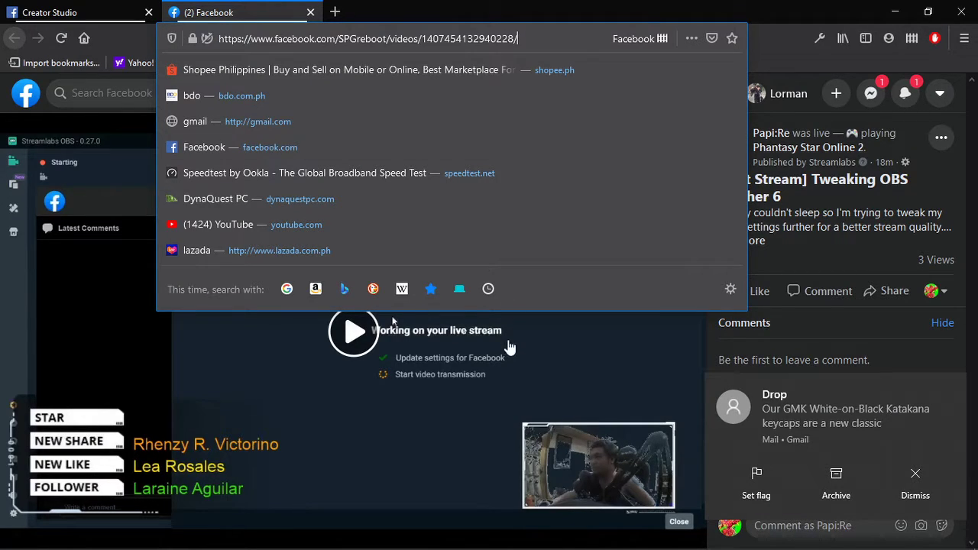
left_click(361, 345)
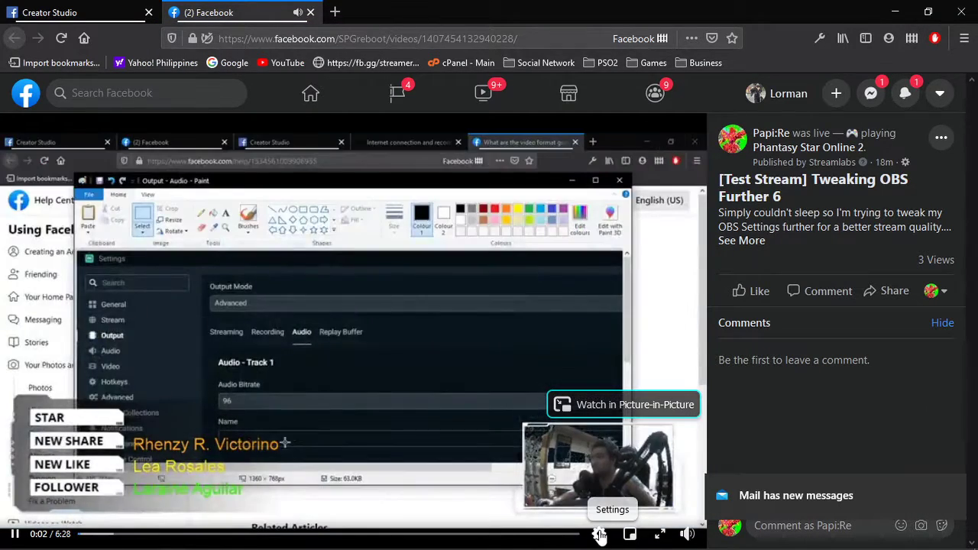
Set the stream recording's playback quality to 720p, close its picture-in-picture window and resume playback.
left_click(599, 533)
left_click(604, 499)
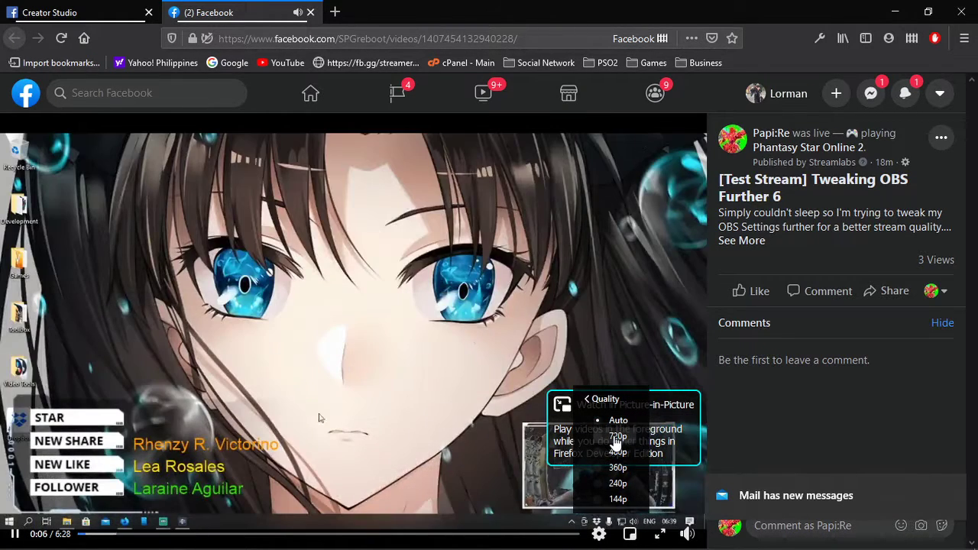
left_click(621, 425)
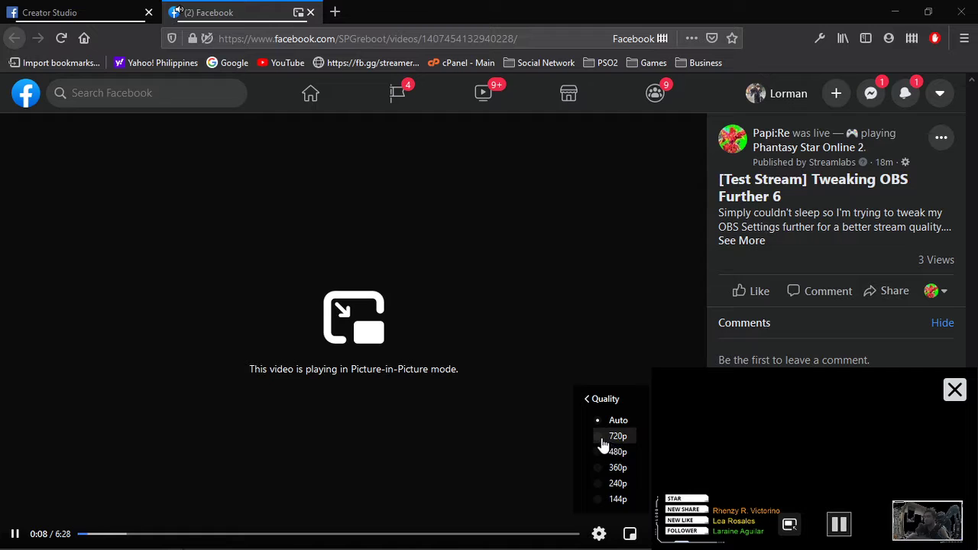
left_click(616, 439)
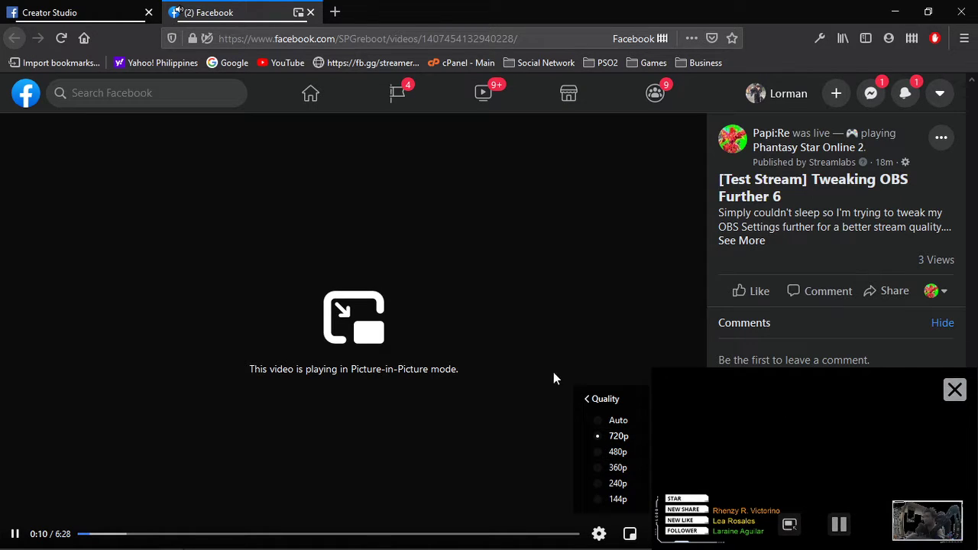
left_click(611, 400)
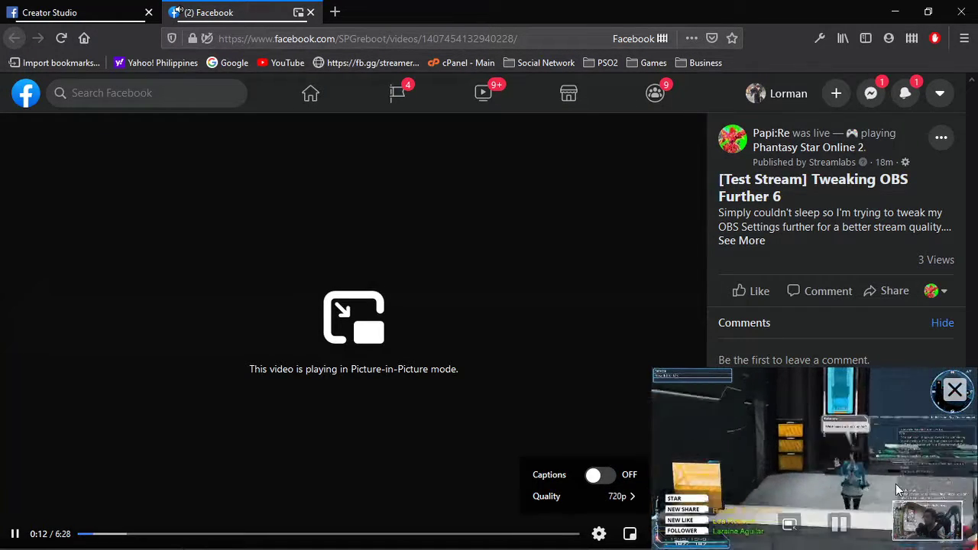
left_click(954, 391)
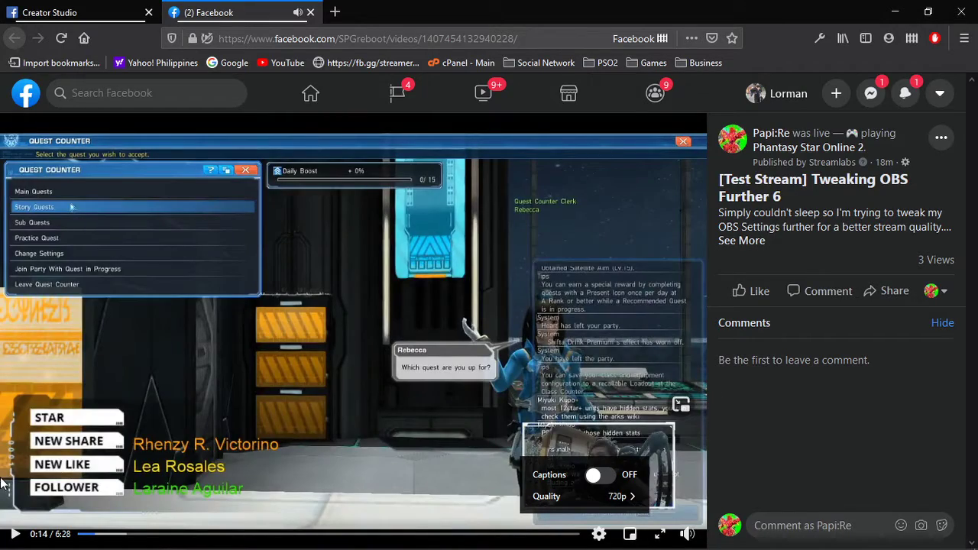
left_click(14, 534)
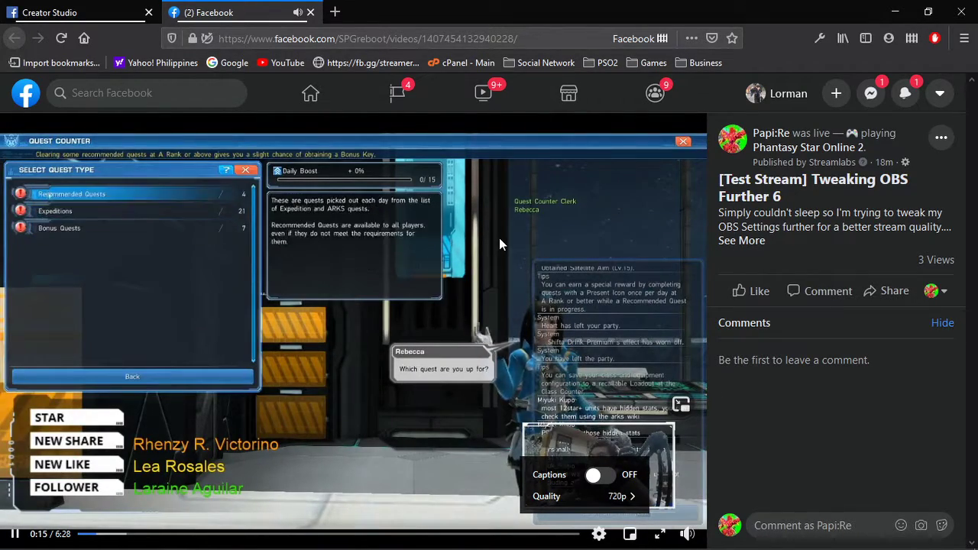
Watch the recording full screen, skip ahead to the gameplay to examine the stream quality, and close the video's tab.
left_click(660, 534)
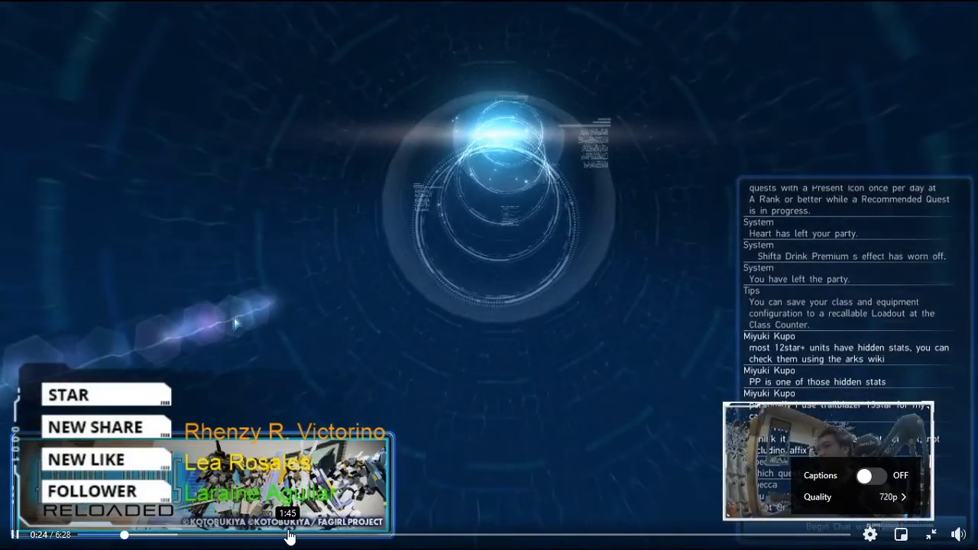
left_click(288, 535)
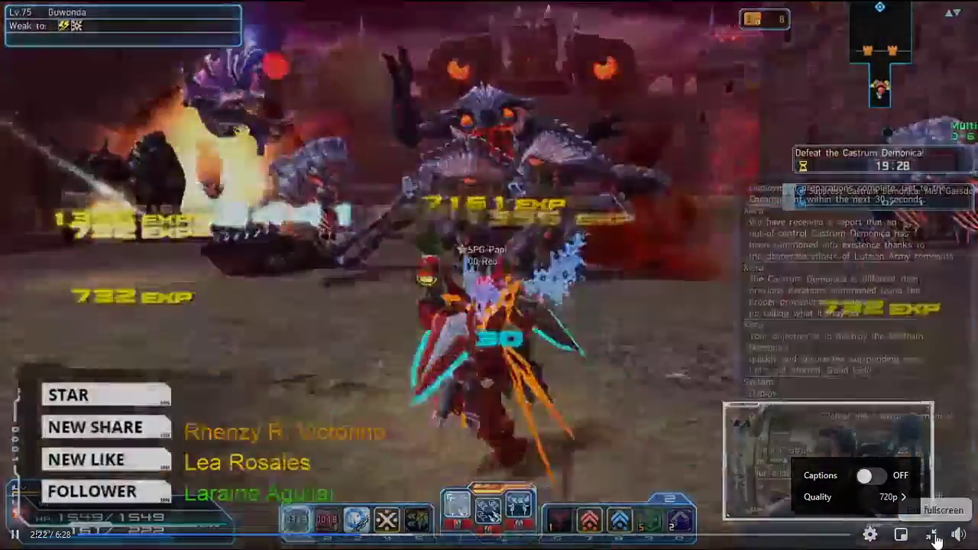
left_click(931, 534)
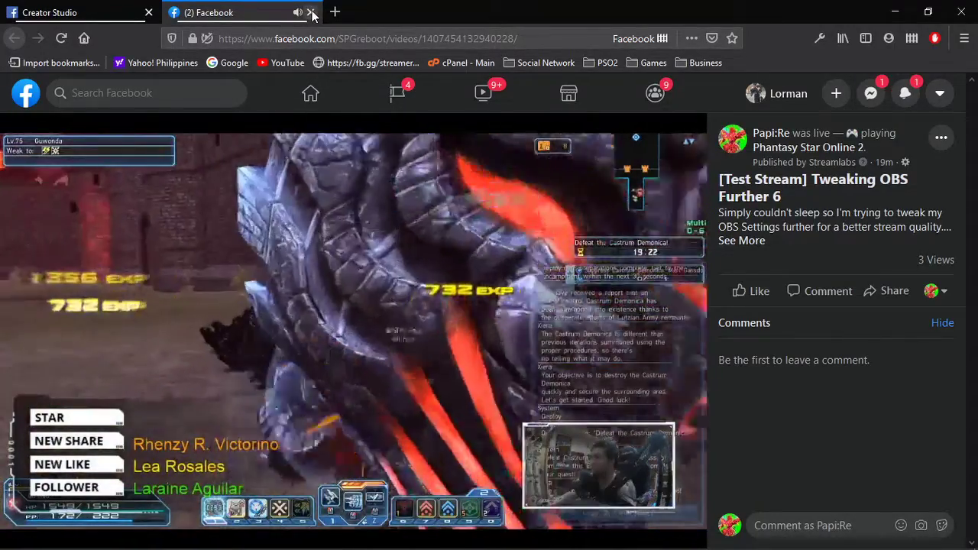
left_click(311, 12)
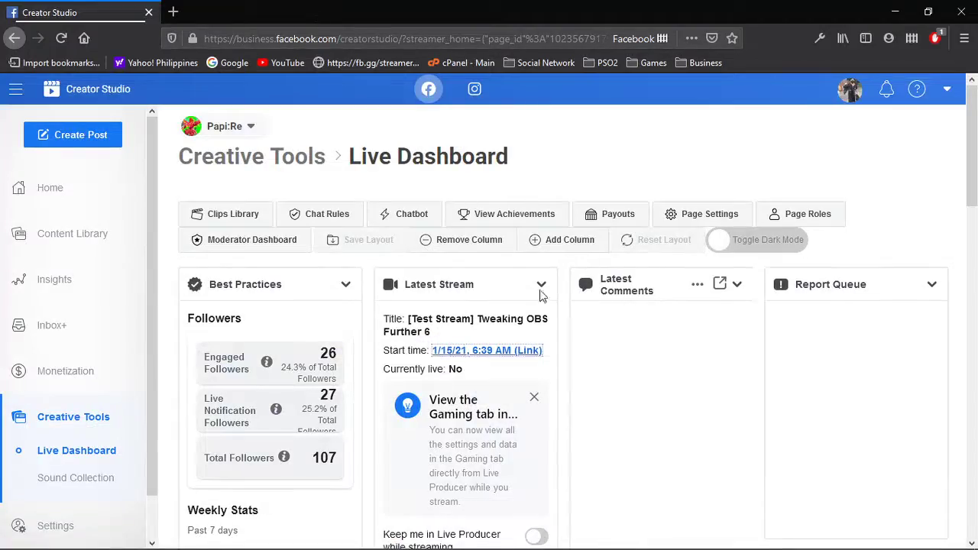
Minimize the browser, switch to Streamlabs OBS and open its video settings to review resolution, downscale filter and FPS.
left_click(895, 13)
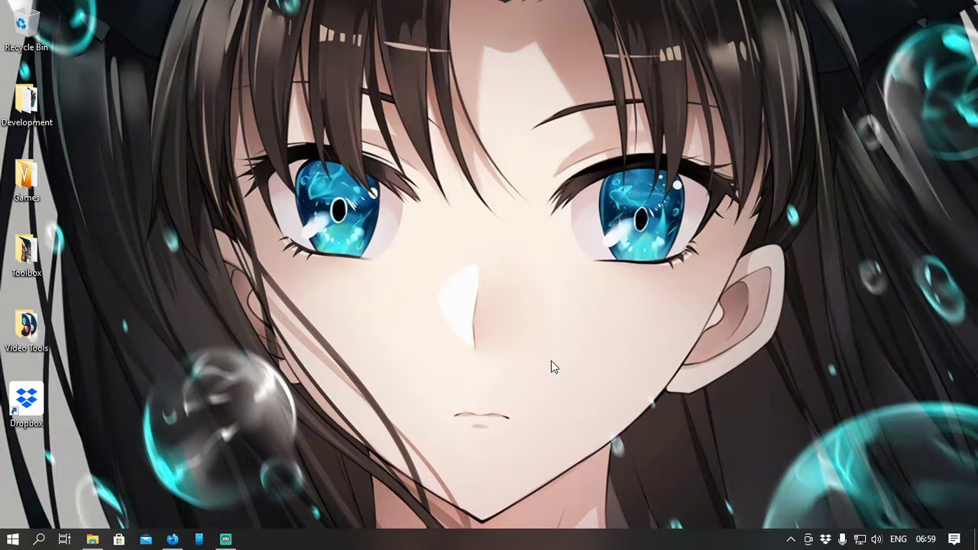
left_click(226, 541)
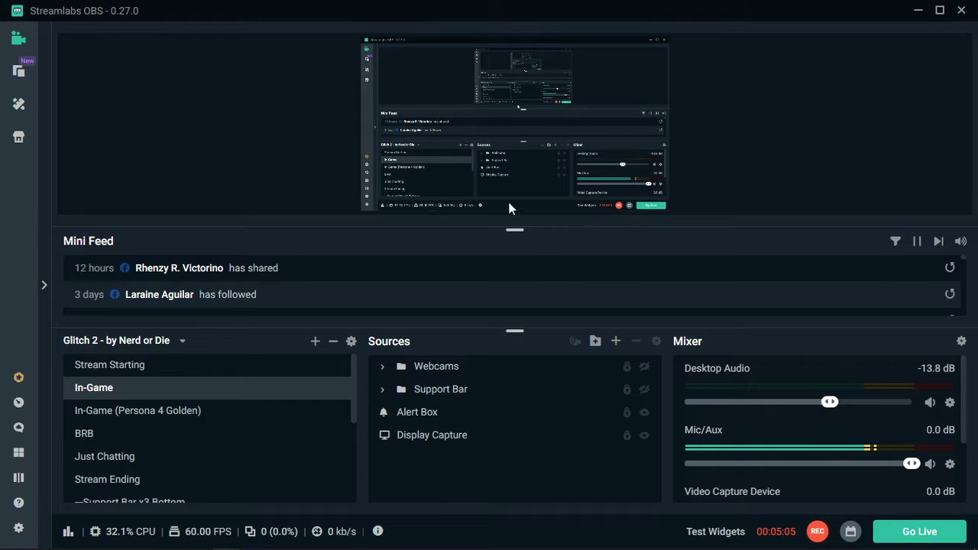
left_click(19, 528)
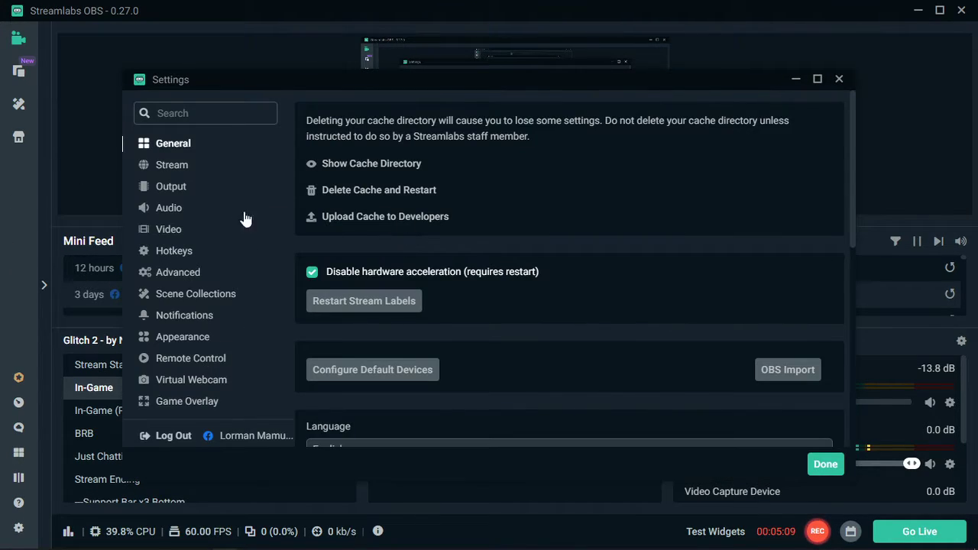
left_click(169, 233)
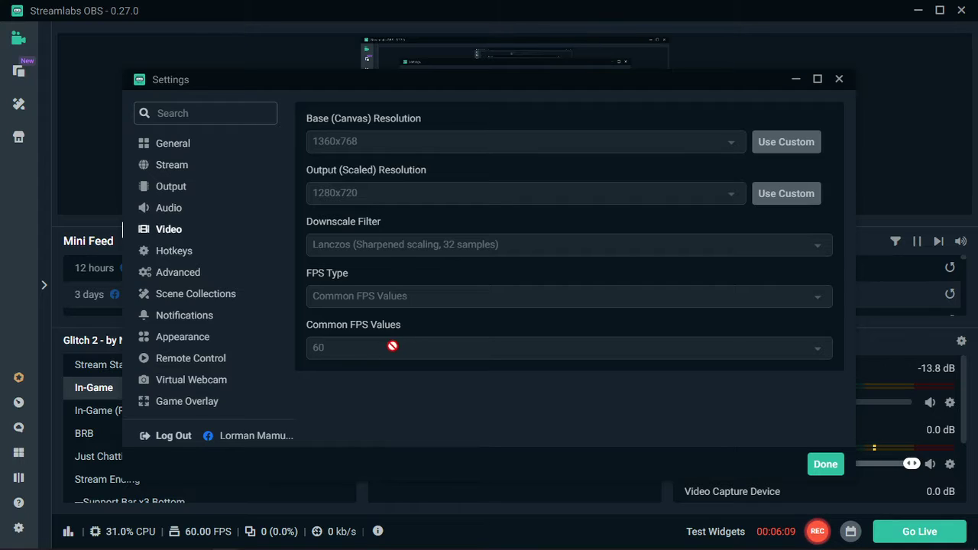
Examine the streaming output settings, including encoder, rate control, bitrate, keyframe interval, CPU usage preset, profile, tune and x264 options.
left_click(173, 188)
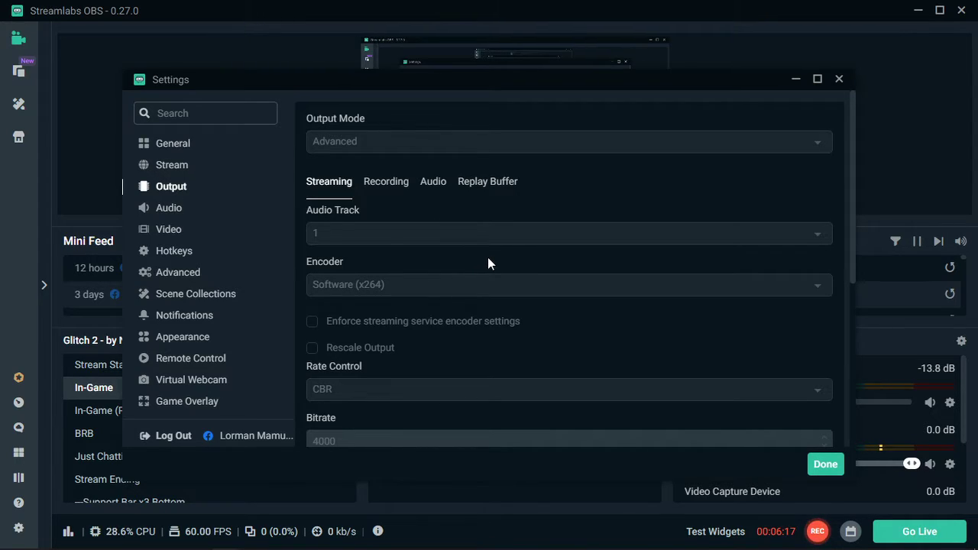
scroll(488, 260, "down", 1)
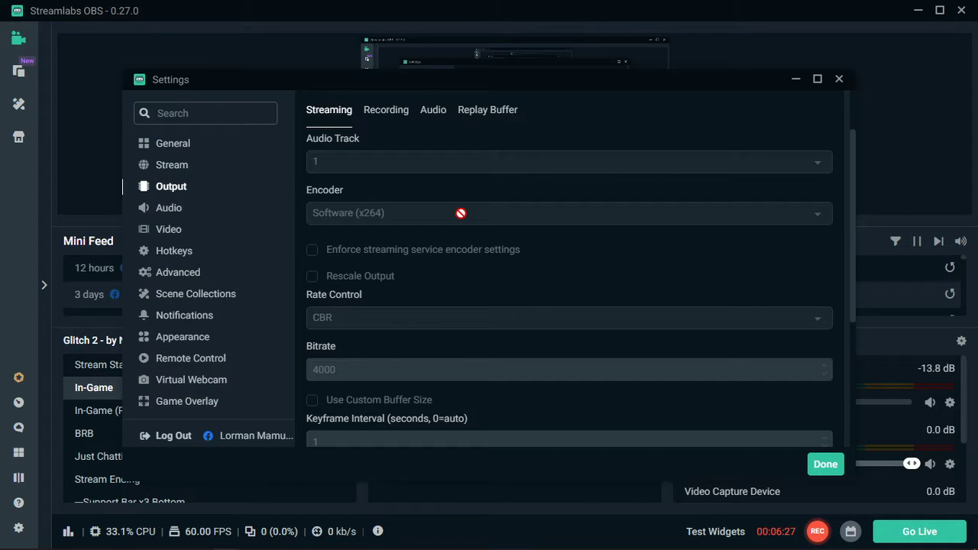
scroll(461, 213, "down", 2)
scroll(463, 214, "up", 2)
scroll(405, 276, "down", 2)
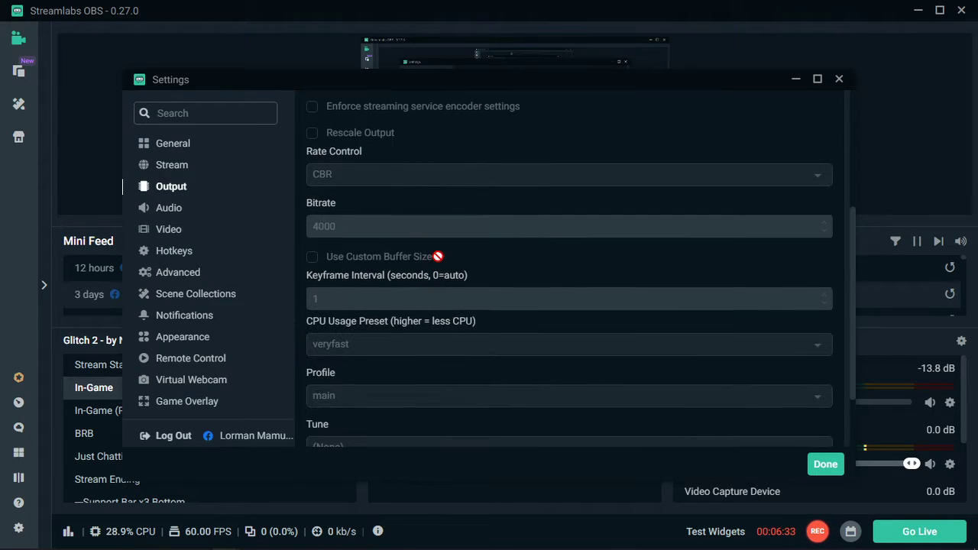
scroll(397, 229, "up", 1)
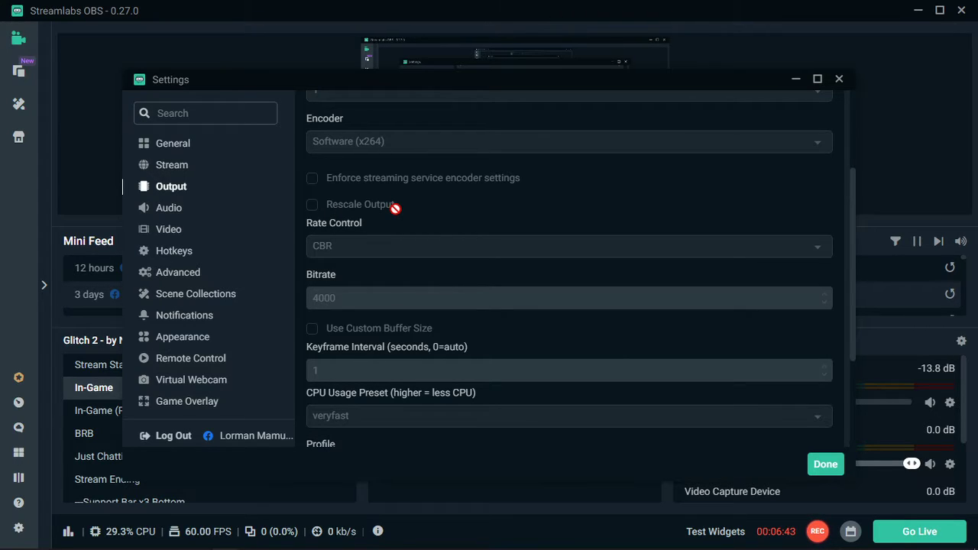
scroll(395, 208, "up", 1)
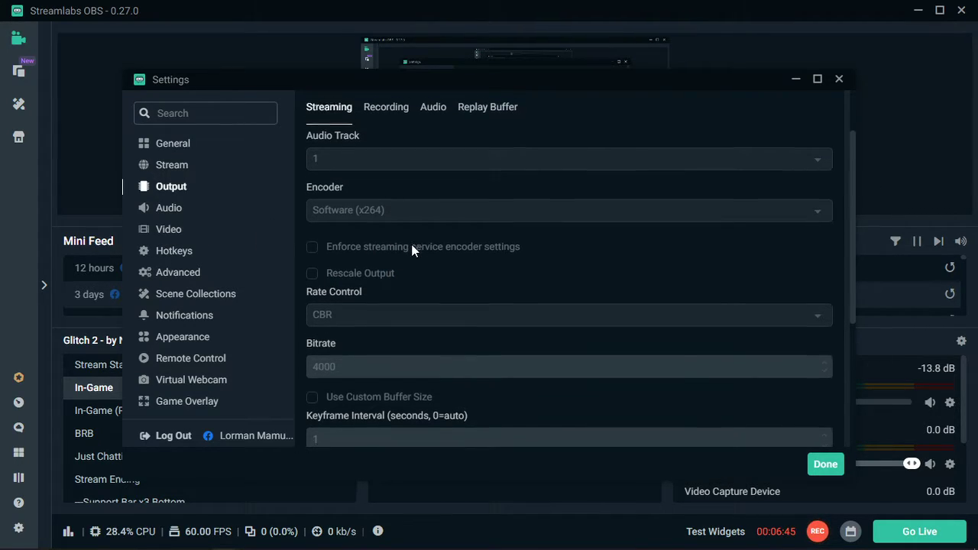
scroll(412, 250, "down", 2)
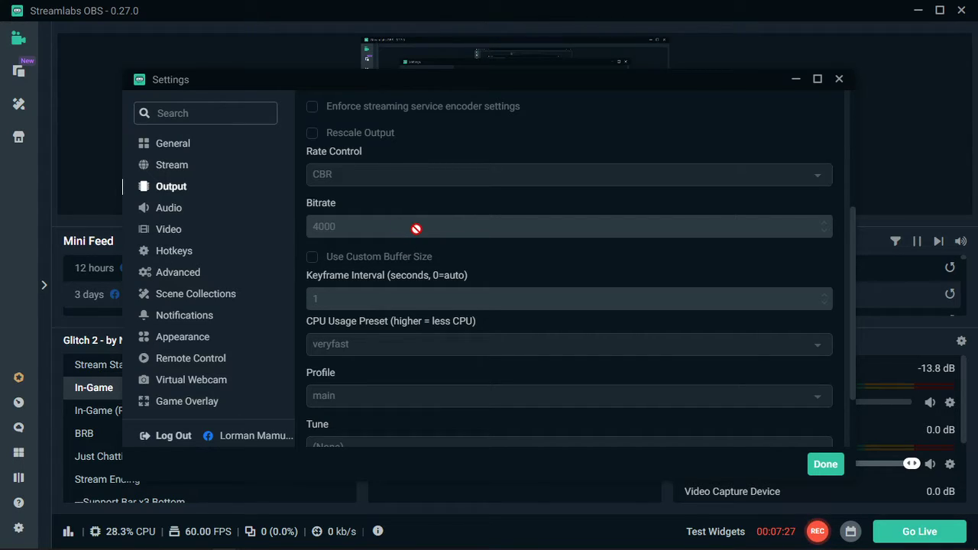
scroll(407, 238, "down", 2)
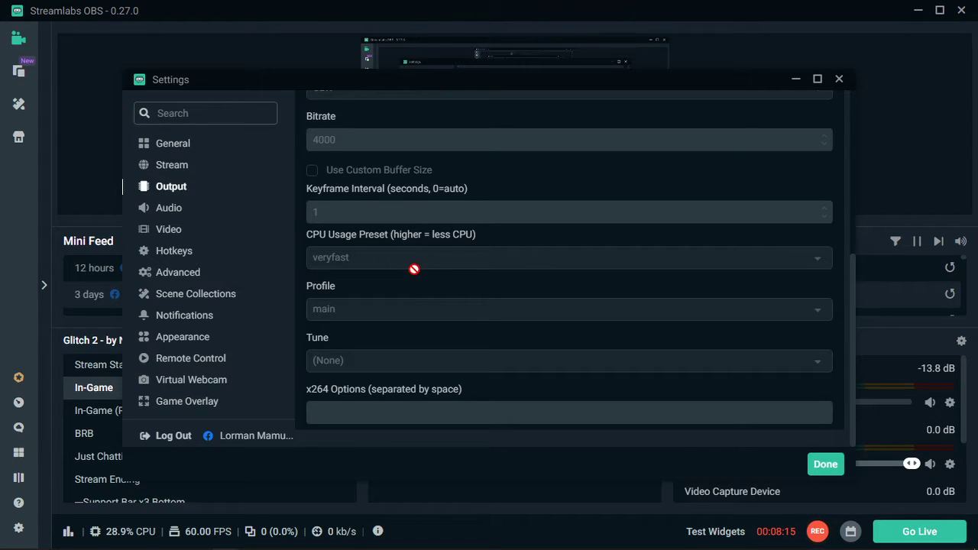
scroll(373, 259, "up", 2)
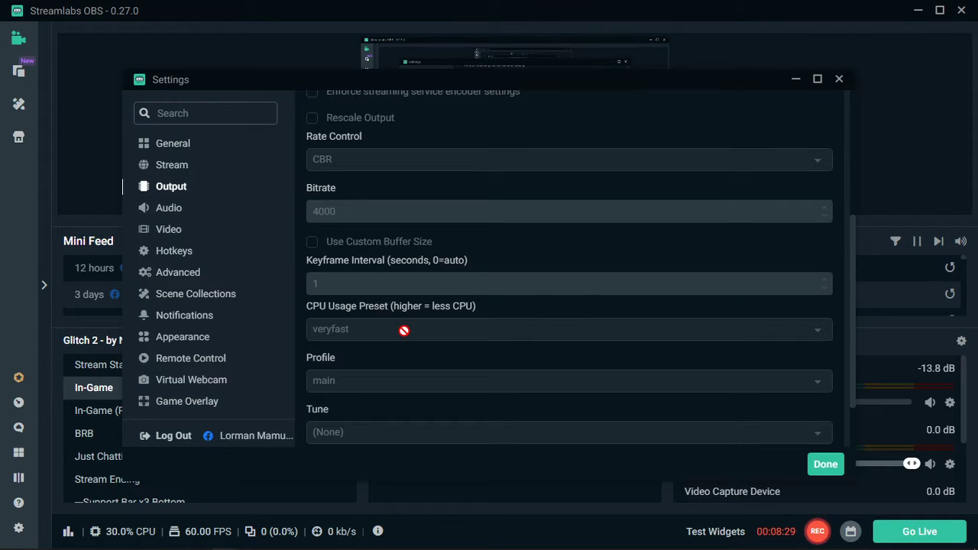
scroll(405, 330, "down", 2)
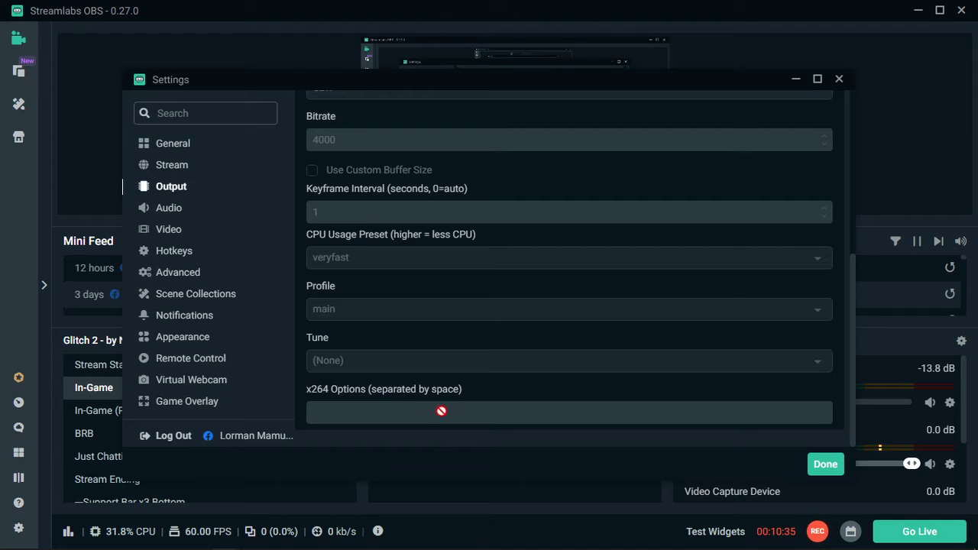
scroll(461, 343, "up", 5)
scroll(461, 344, "down", 1)
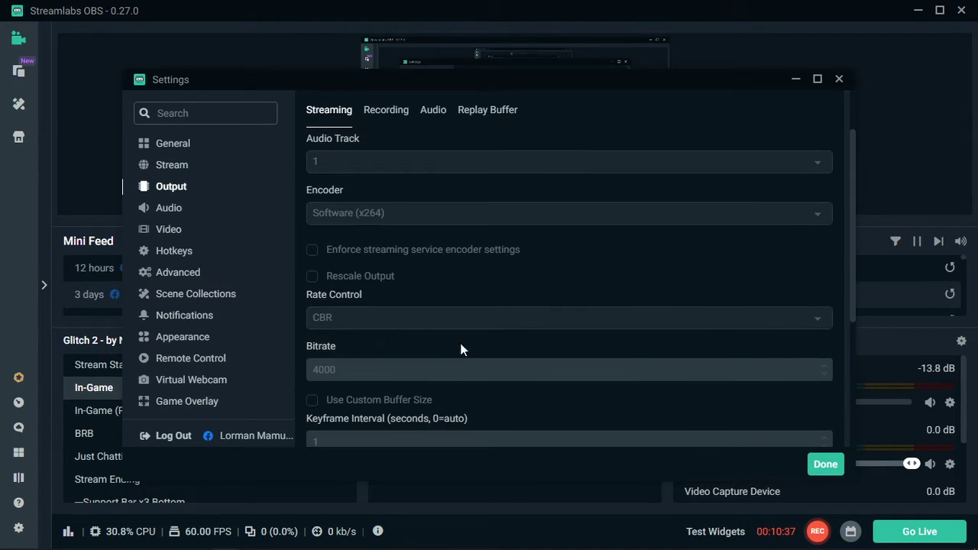
Review the audio track bitrates in the output settings and the sample rate, channels and devices in the audio settings.
left_click(443, 117)
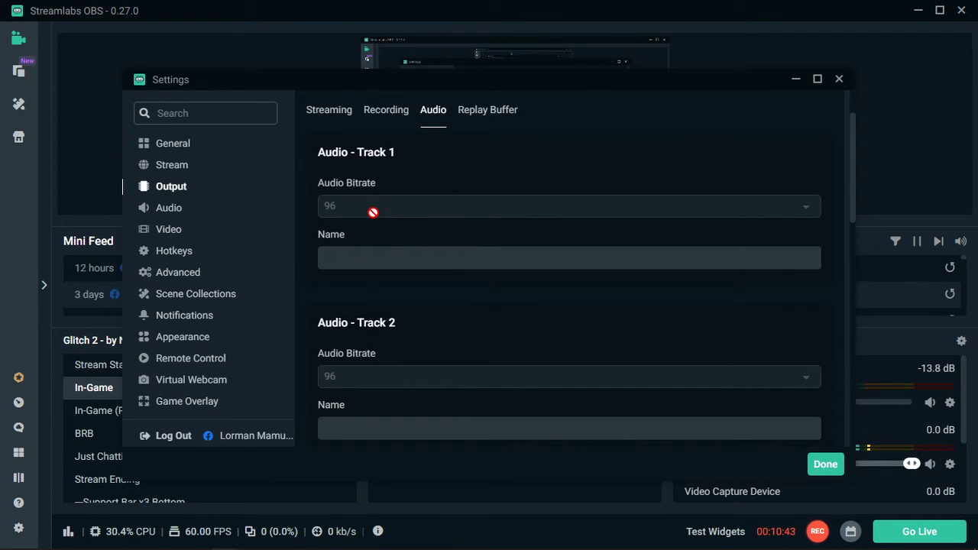
scroll(378, 210, "up", 1)
scroll(393, 229, "down", 1)
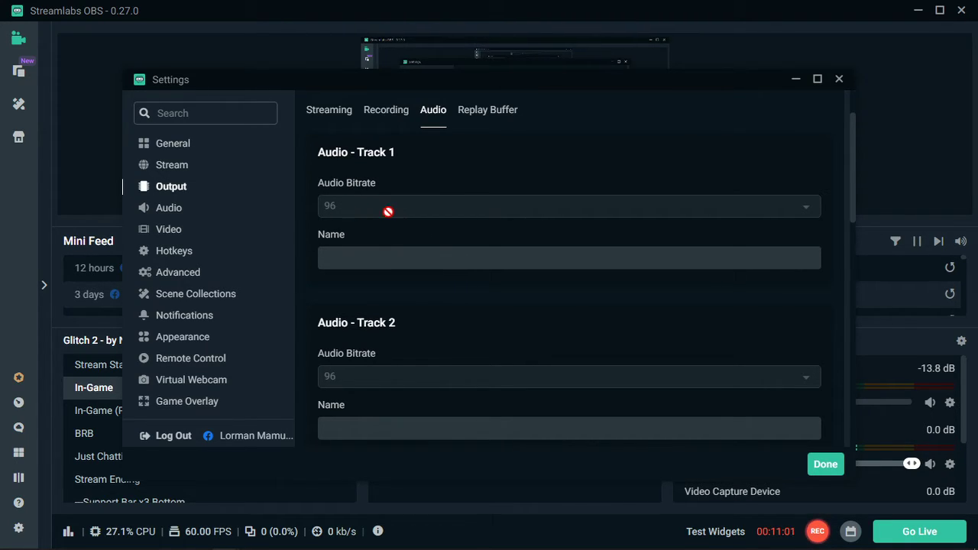
scroll(421, 226, "up", 2)
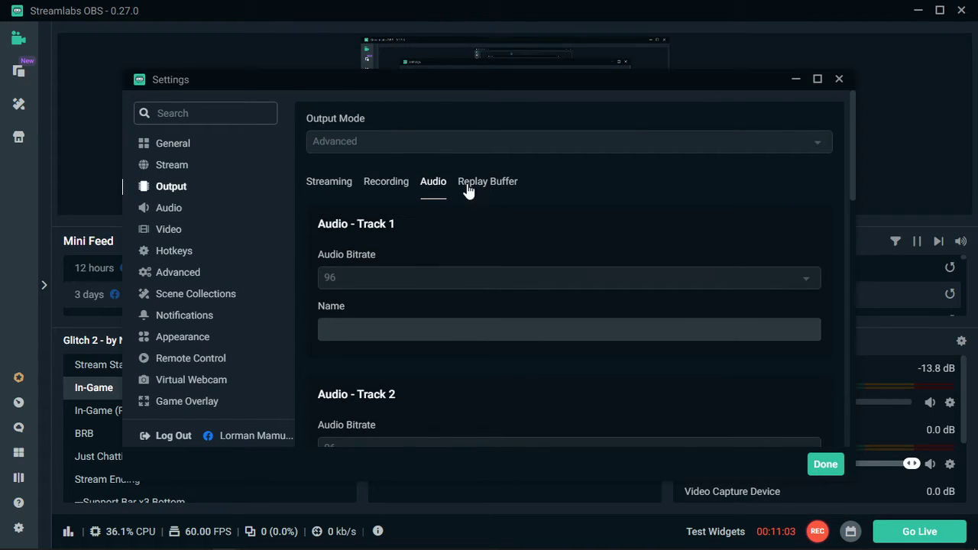
left_click(173, 210)
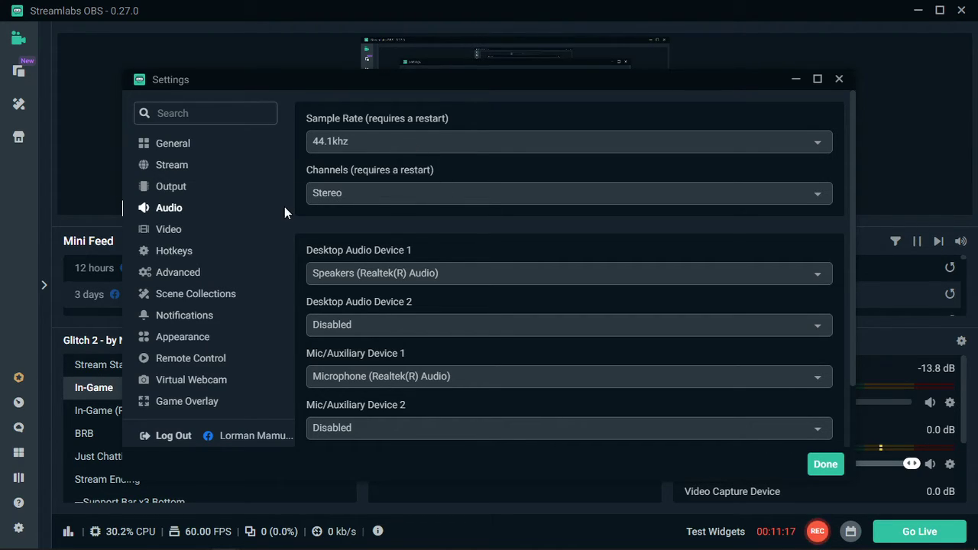
Review the stream destinations and recheck the output, audio, video and hotkey settings, finishing at the advanced settings.
left_click(180, 171)
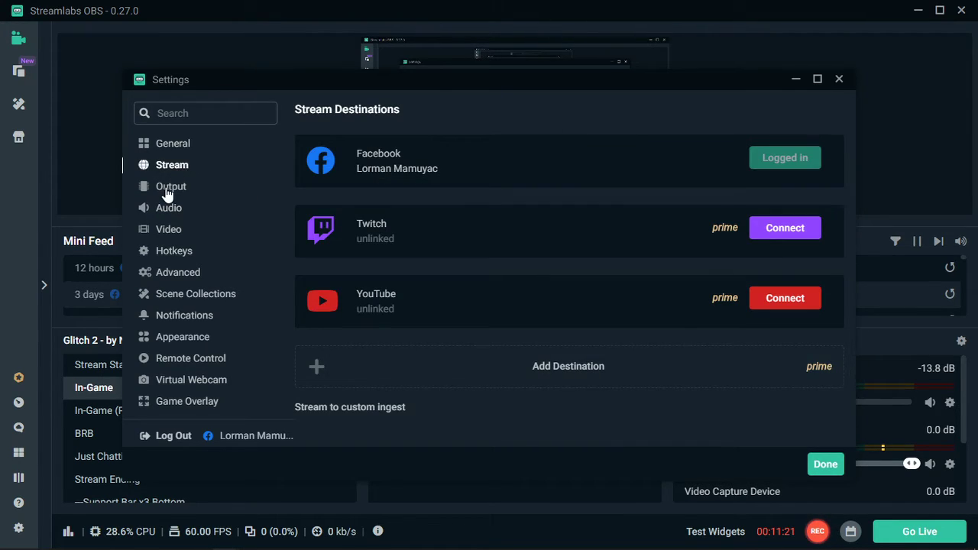
left_click(169, 191)
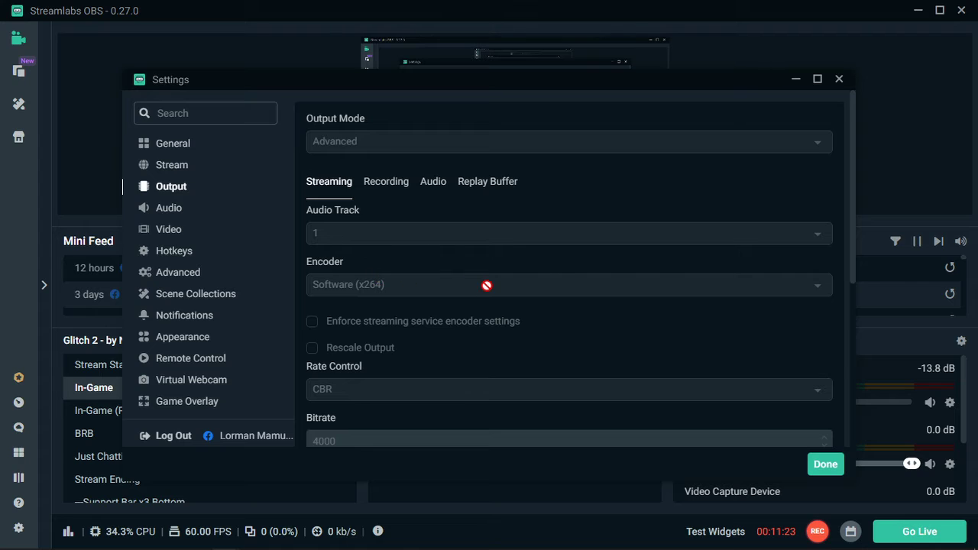
scroll(487, 286, "down", 4)
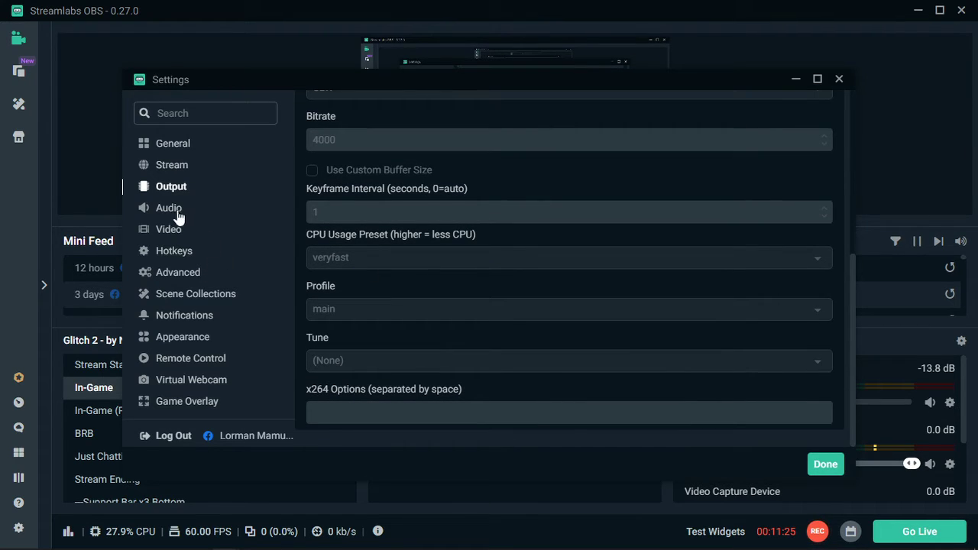
left_click(169, 210)
left_click(180, 230)
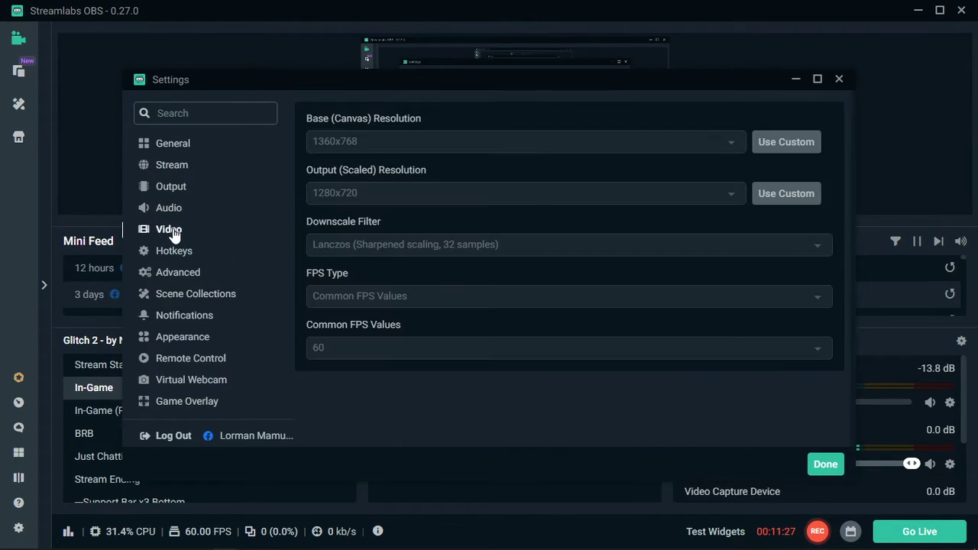
left_click(175, 254)
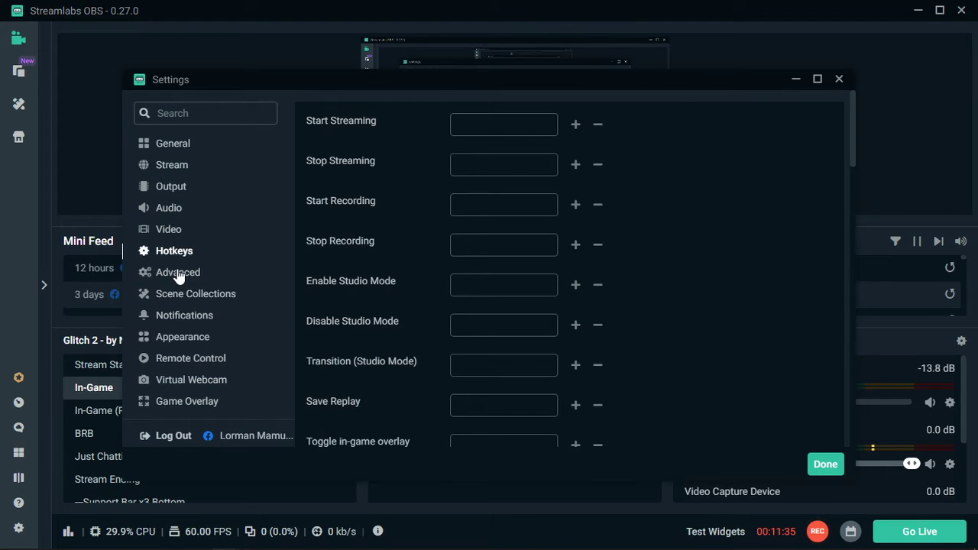
left_click(178, 274)
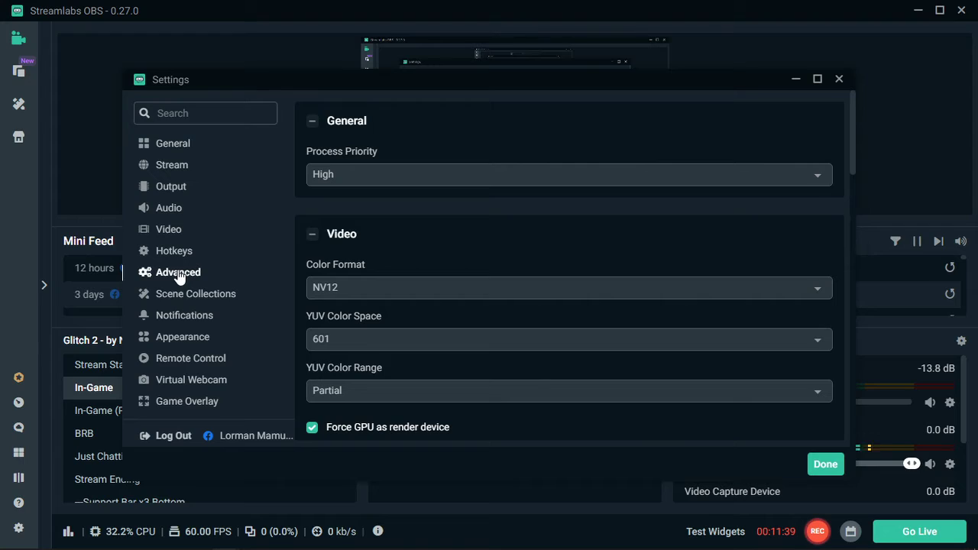
Go back through the hotkey, video, audio, output and stream settings to examine the general settings with the hardware acceleration option.
left_click(181, 255)
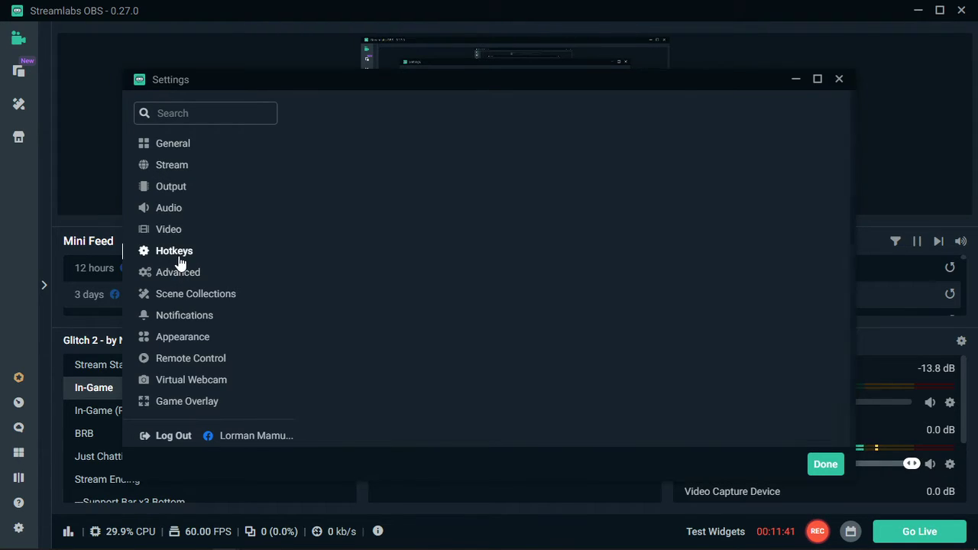
left_click(174, 235)
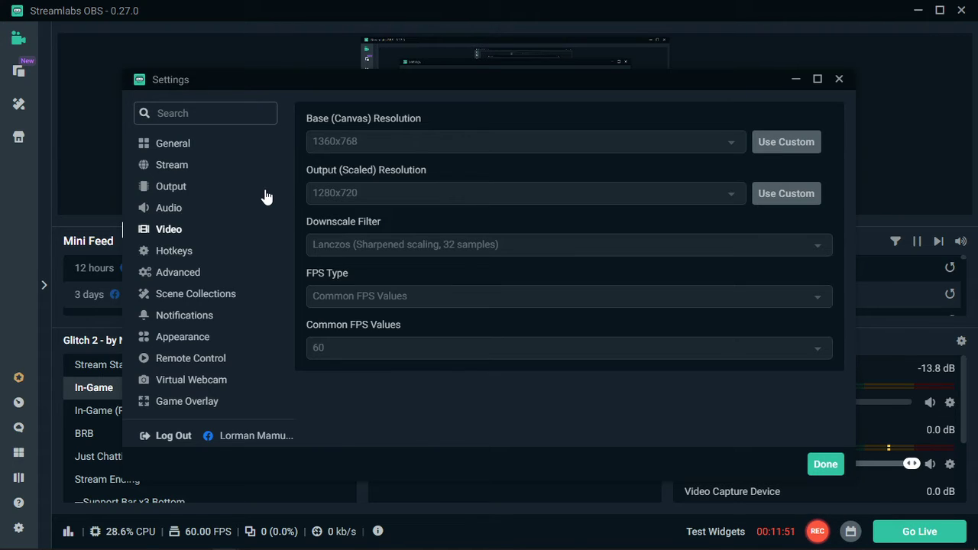
left_click(178, 214)
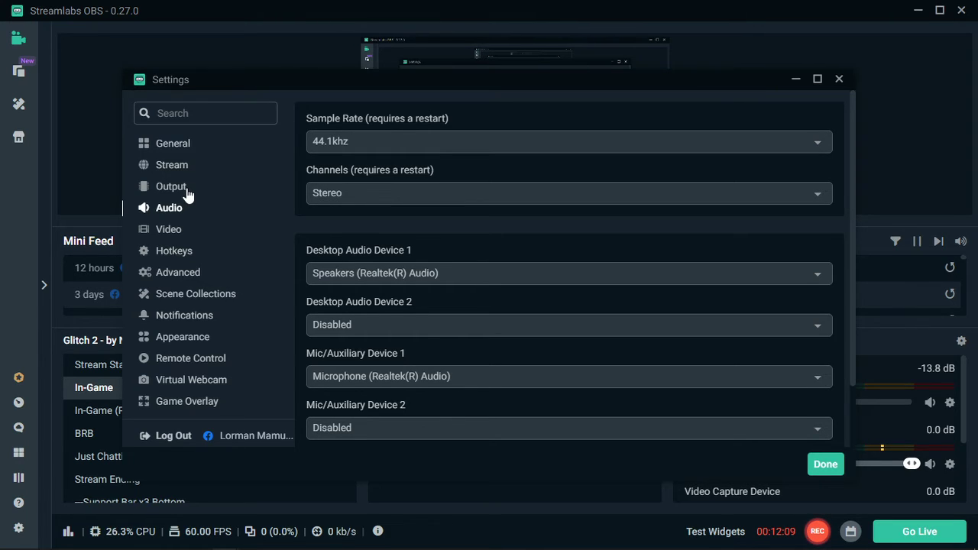
left_click(187, 192)
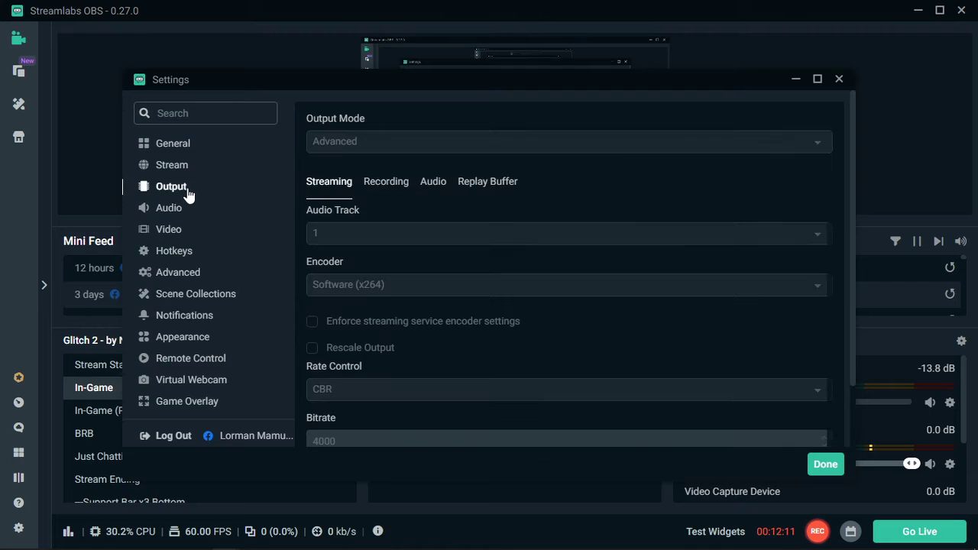
left_click(182, 162)
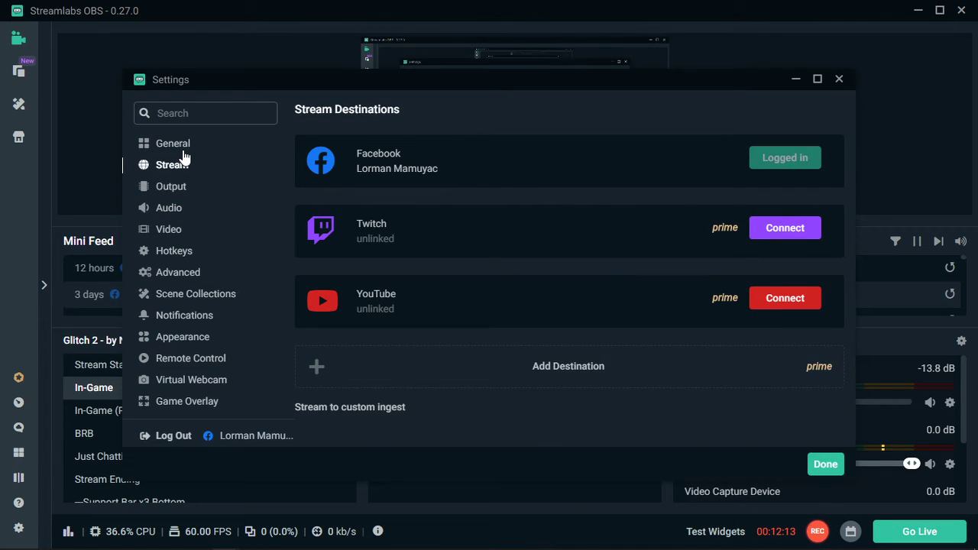
left_click(183, 153)
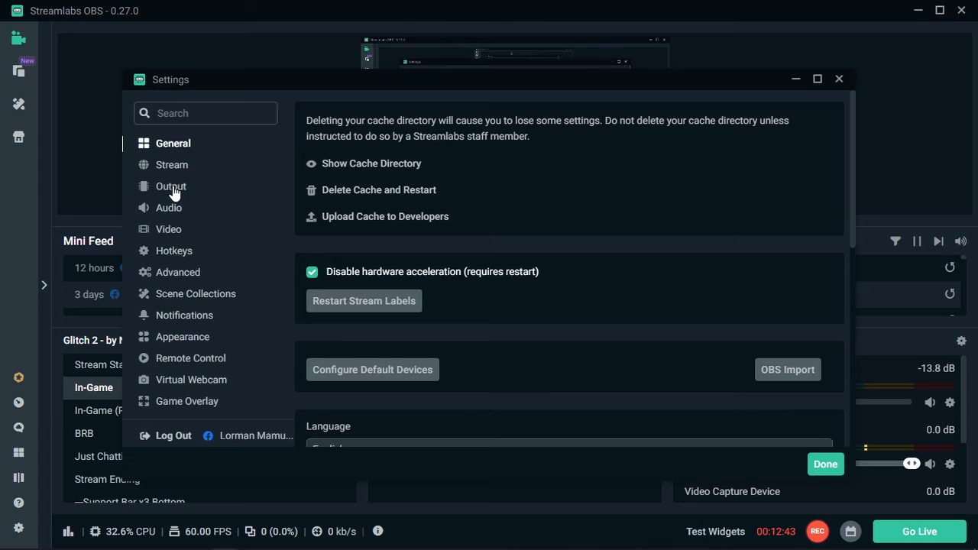
Run through the settings categories from Stream to Advanced once more and return to the video and audio settings.
left_click(175, 168)
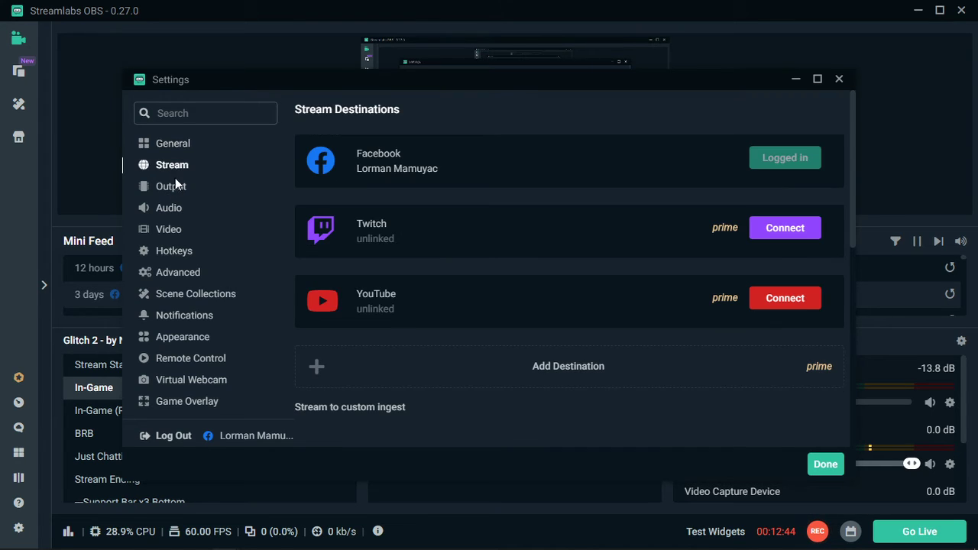
left_click(171, 188)
left_click(169, 209)
left_click(171, 231)
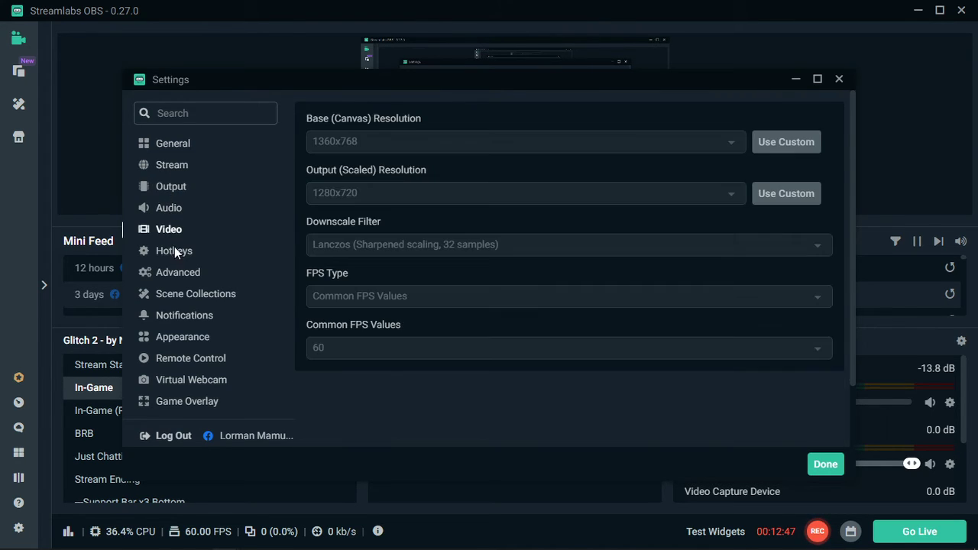
left_click(176, 255)
left_click(176, 272)
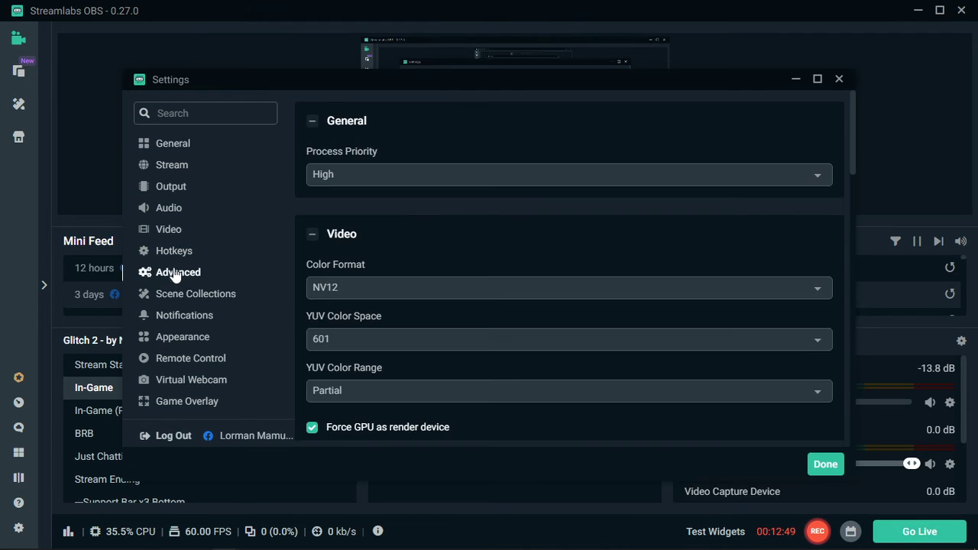
left_click(176, 252)
left_click(176, 232)
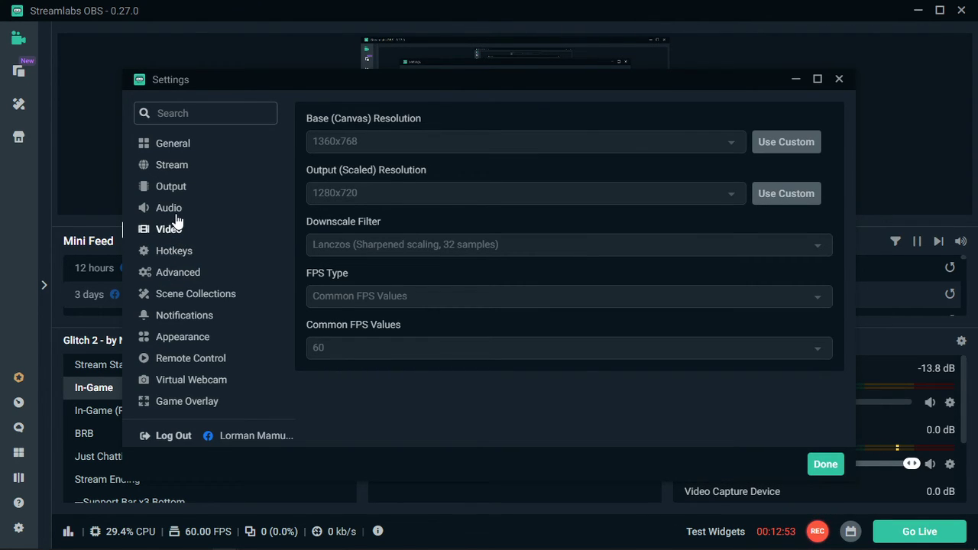
left_click(176, 218)
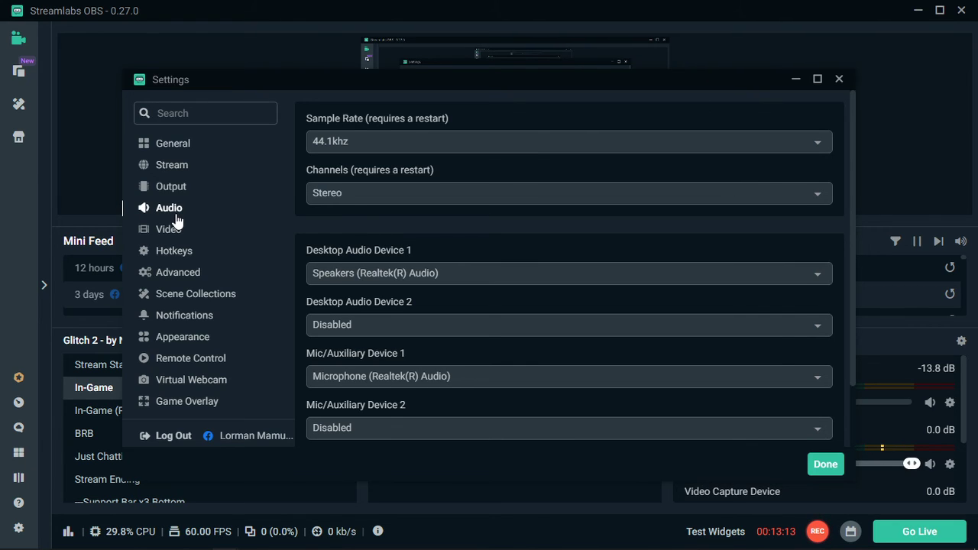
Recheck the output, audio, video and hotkey settings one last time and close the settings window.
left_click(178, 191)
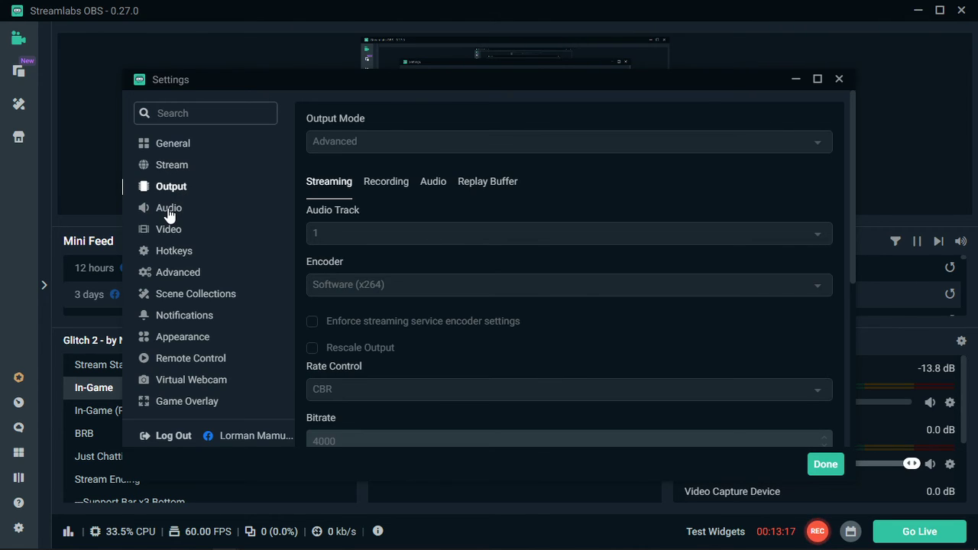
left_click(169, 213)
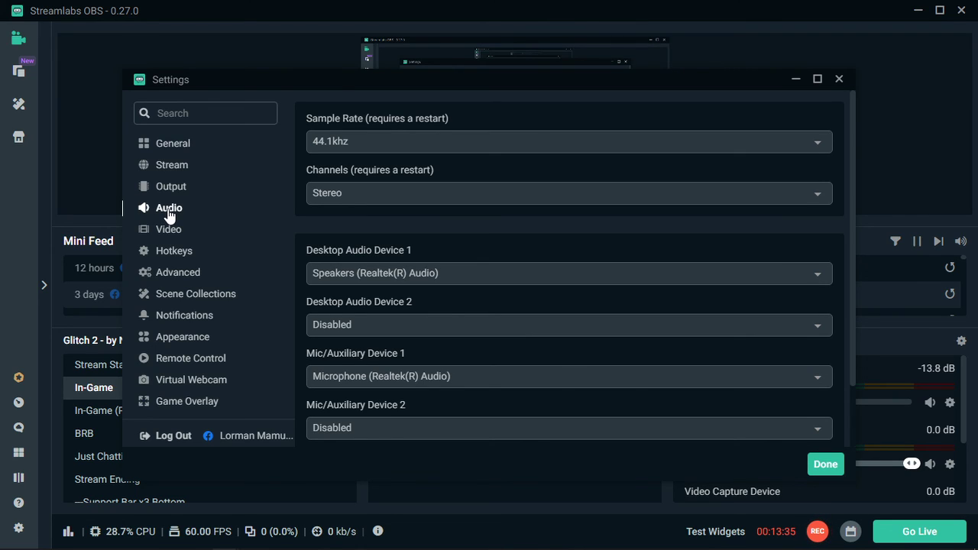
scroll(206, 275, "down", 1)
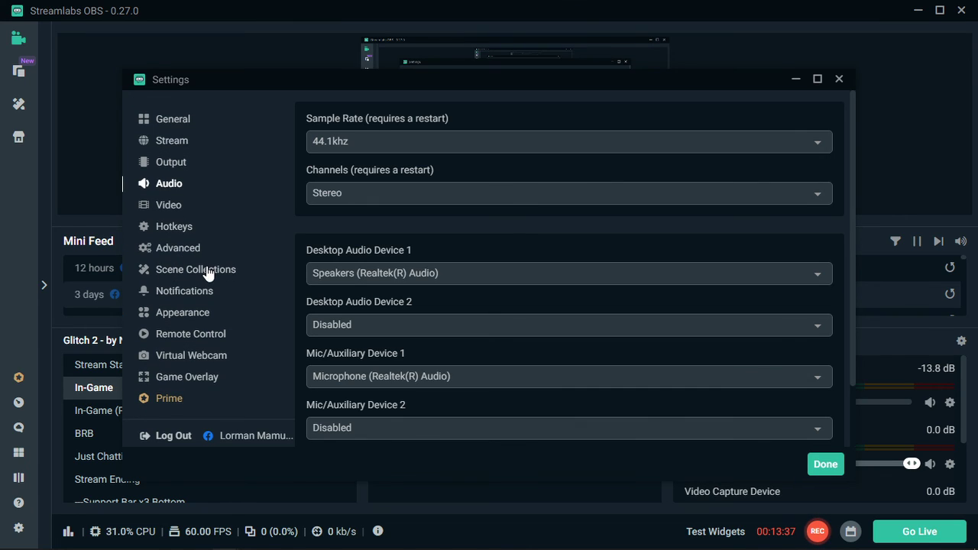
scroll(231, 333, "up", 1)
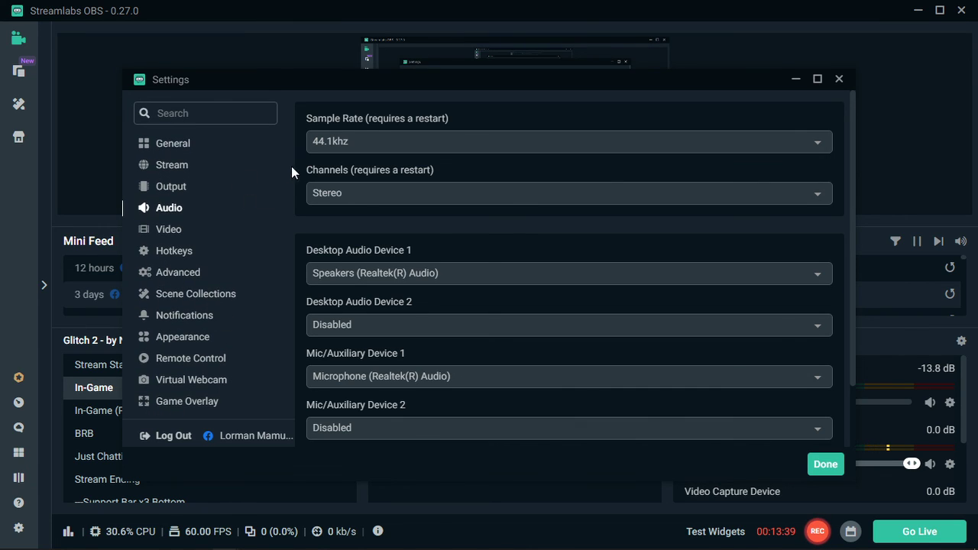
left_click(163, 233)
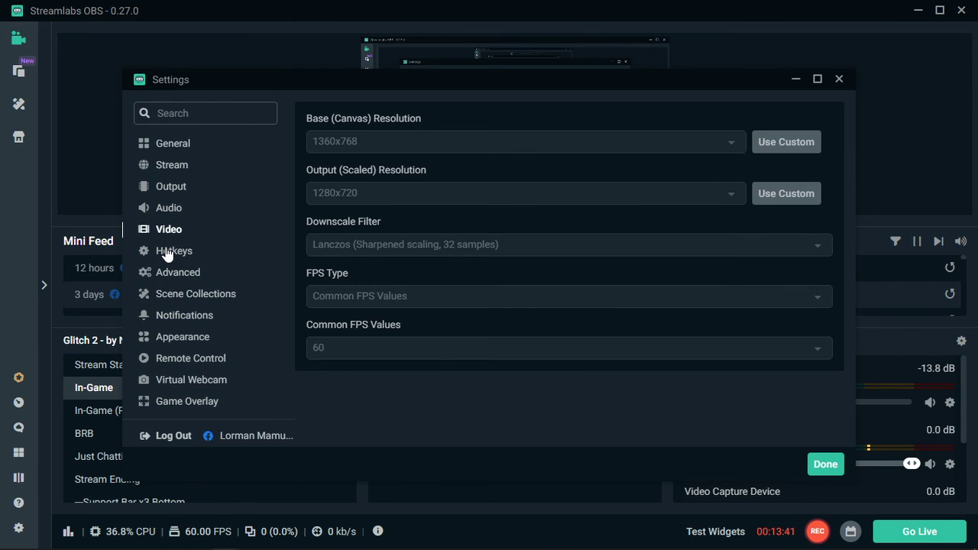
left_click(166, 252)
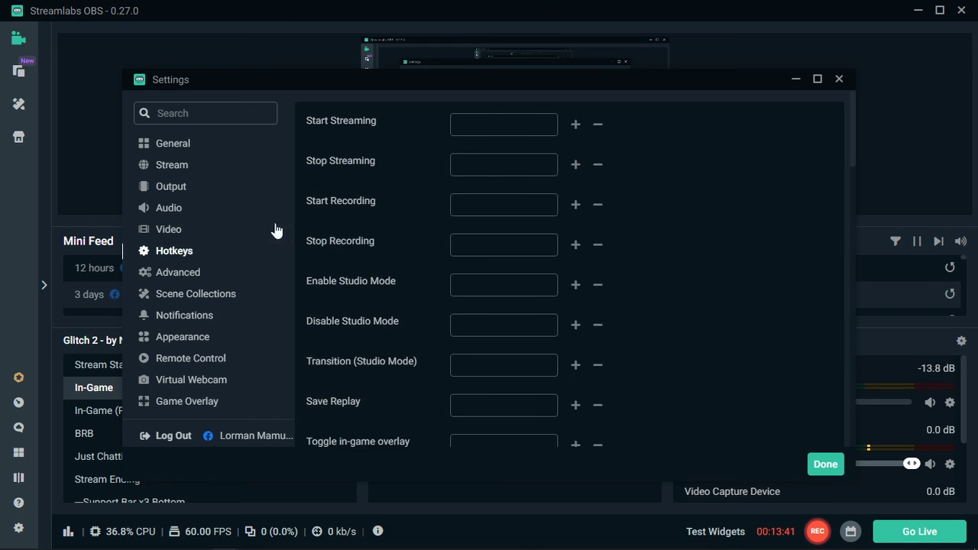
left_click(839, 80)
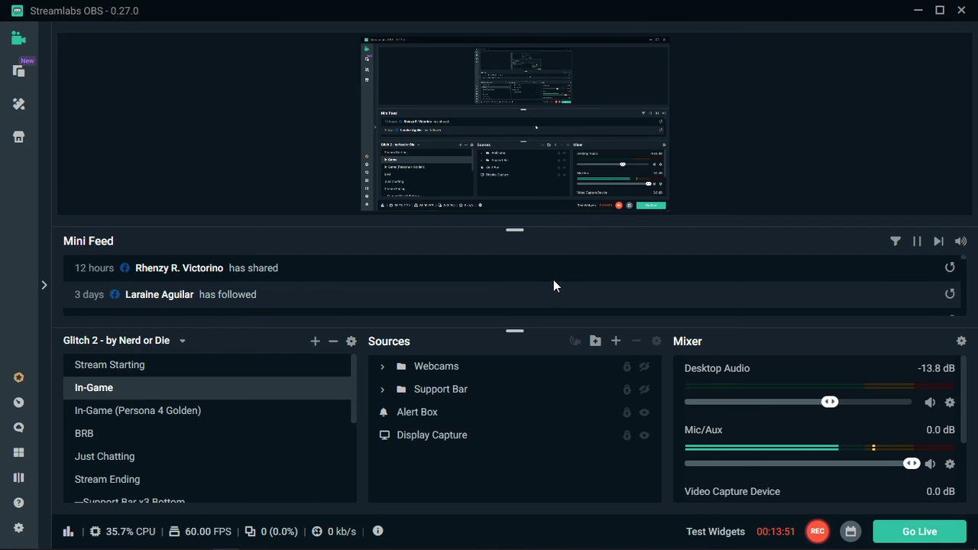
scroll(554, 281, "down", 3)
scroll(554, 281, "up", 3)
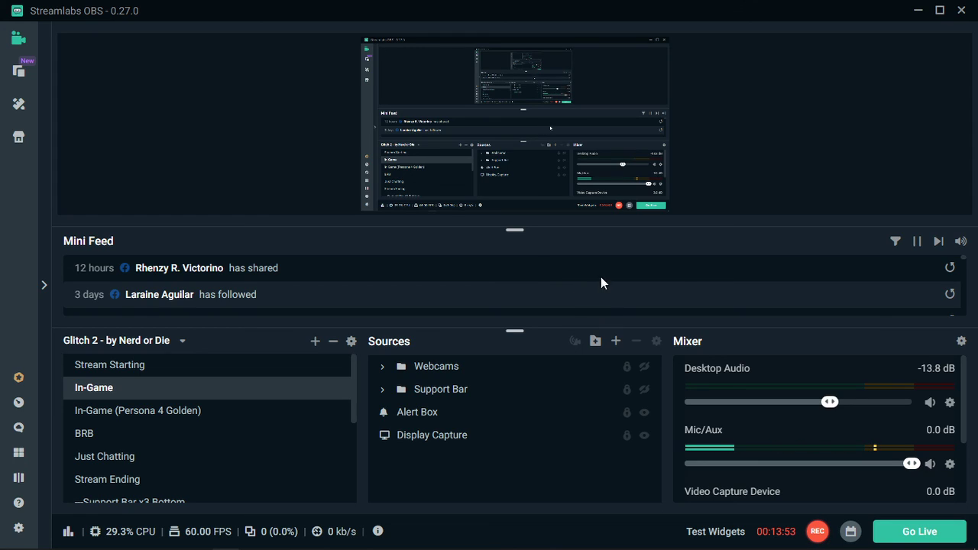